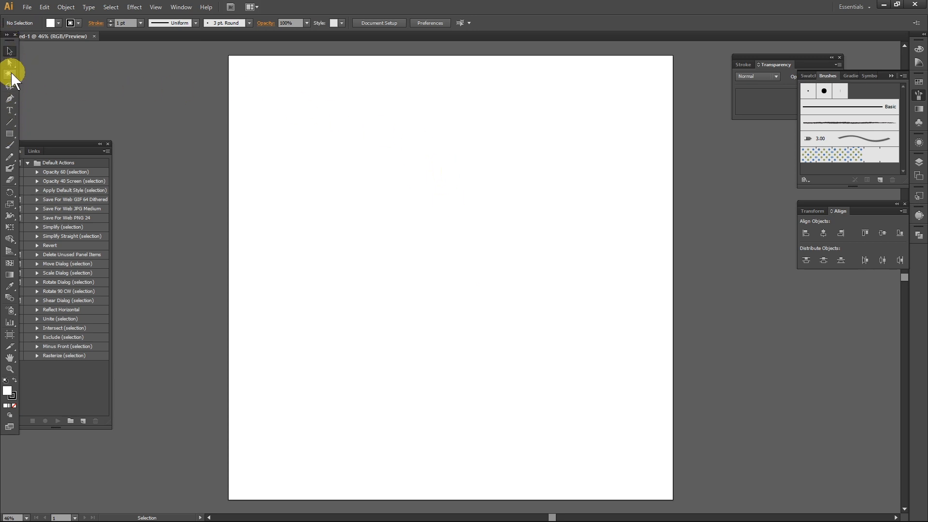
Draw a closed, jagged outline of straight segments with the Pen tool on the artboard's upper half and clear it away.
{"action": "left_click", "coordinate": [11, 101]}
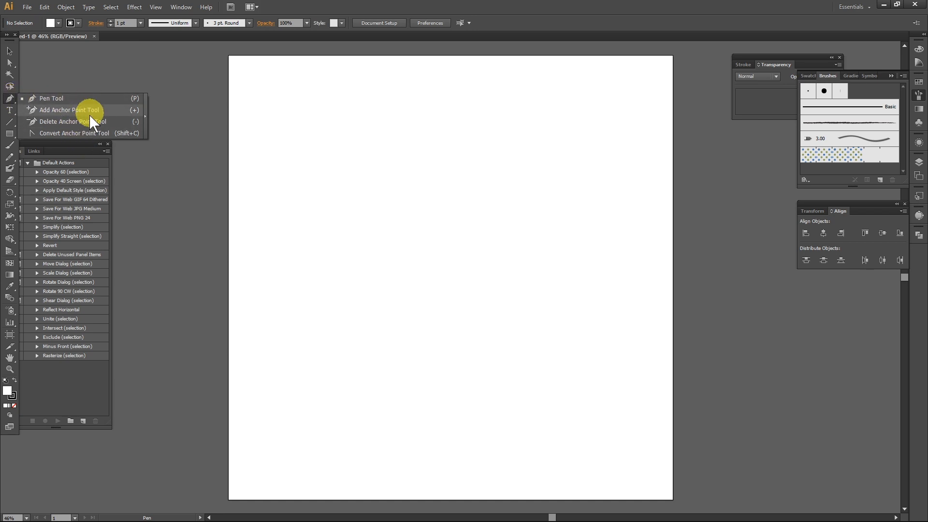
{"action": "left_click", "coordinate": [71, 100]}
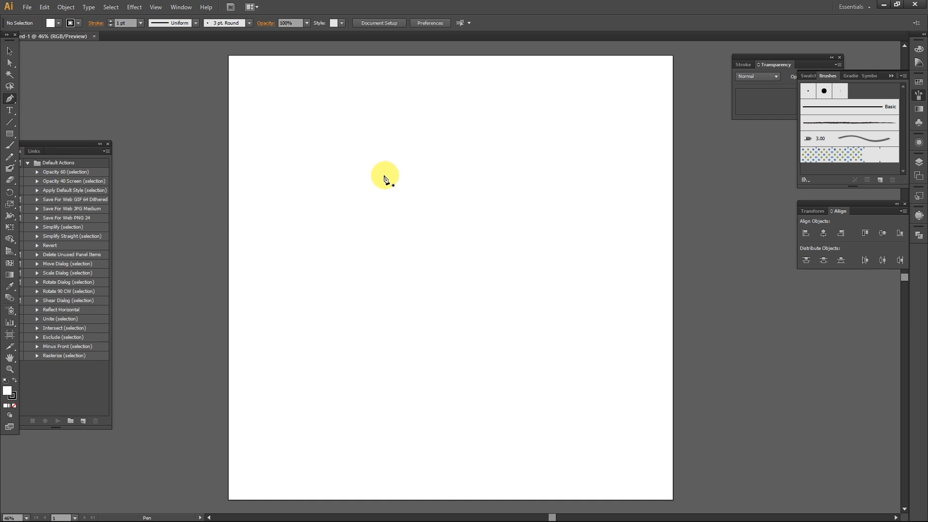
{"action": "left_click", "coordinate": [312, 148]}
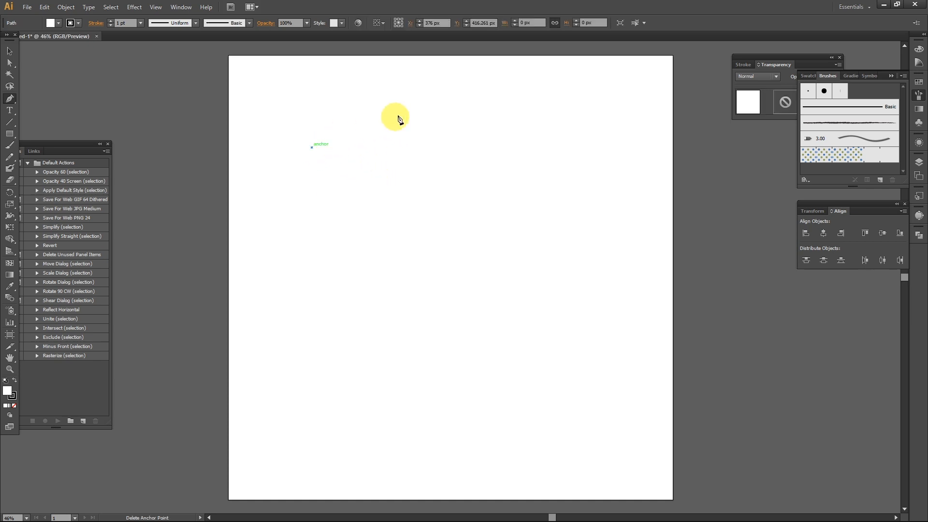
{"action": "left_click", "coordinate": [407, 114]}
{"action": "left_click", "coordinate": [480, 166]}
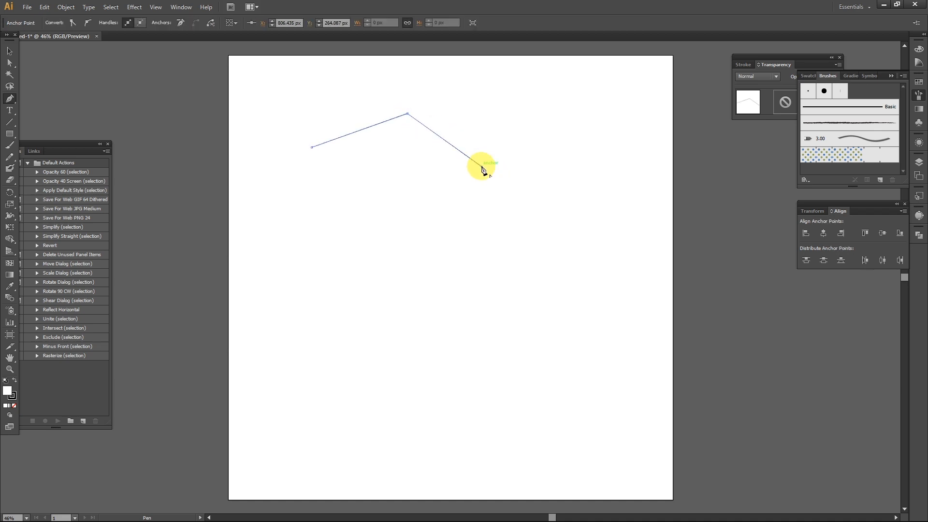
{"action": "left_click", "coordinate": [475, 230]}
{"action": "left_click", "coordinate": [355, 328]}
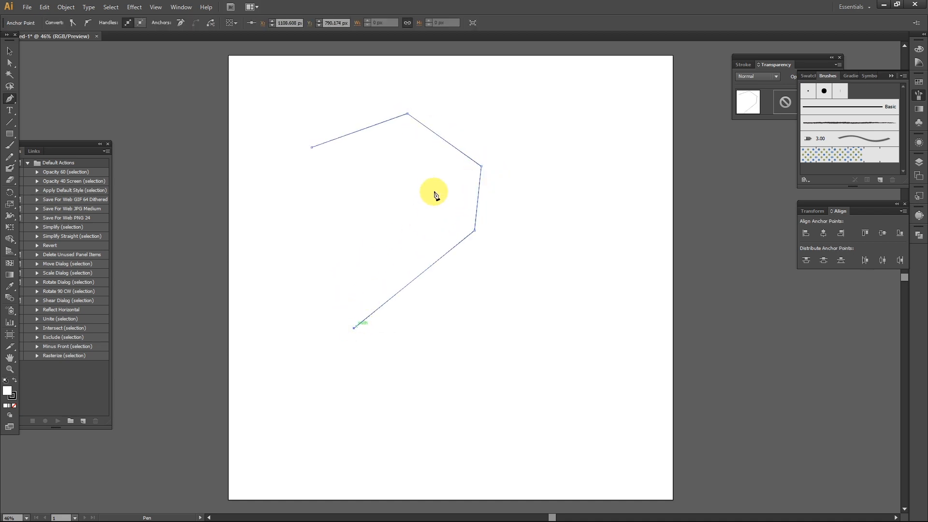
{"action": "left_click", "coordinate": [412, 214]}
{"action": "left_click", "coordinate": [329, 220]}
{"action": "left_click", "coordinate": [424, 162]}
{"action": "left_click", "coordinate": [319, 189]}
{"action": "left_click", "coordinate": [311, 147]}
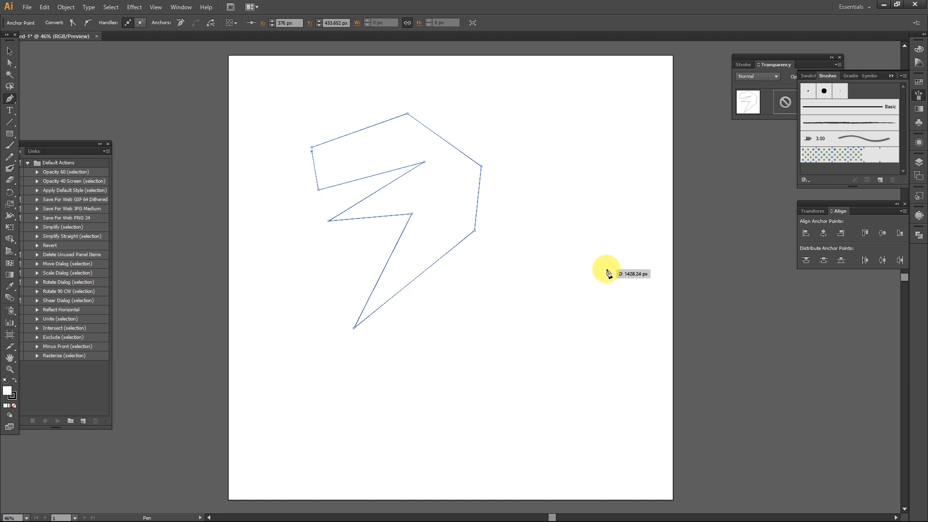
{"action": "key", "text": "ctrl+a"}
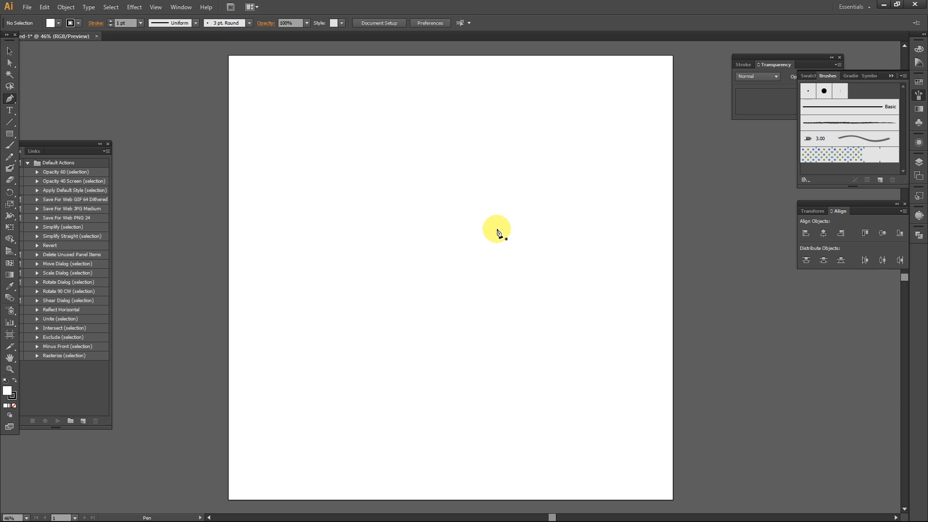
Draw a wave about 1290 px wide across the artboard's upper half with the Pen tool, forming one crest and one trough.
{"action": "left_click", "coordinate": [300, 151]}
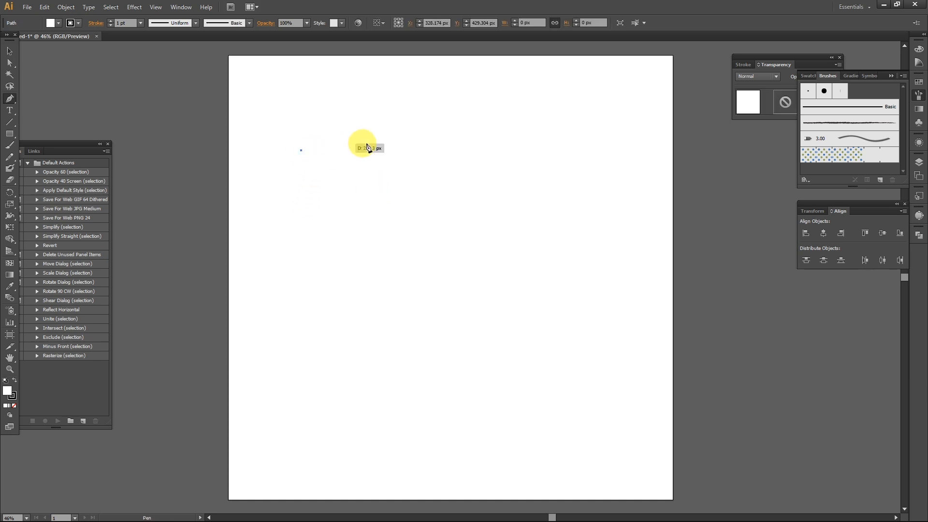
{"action": "left_click", "coordinate": [448, 152]}
{"action": "left_click_drag", "start_coordinate": [449, 152], "coordinate": [531, 260]}
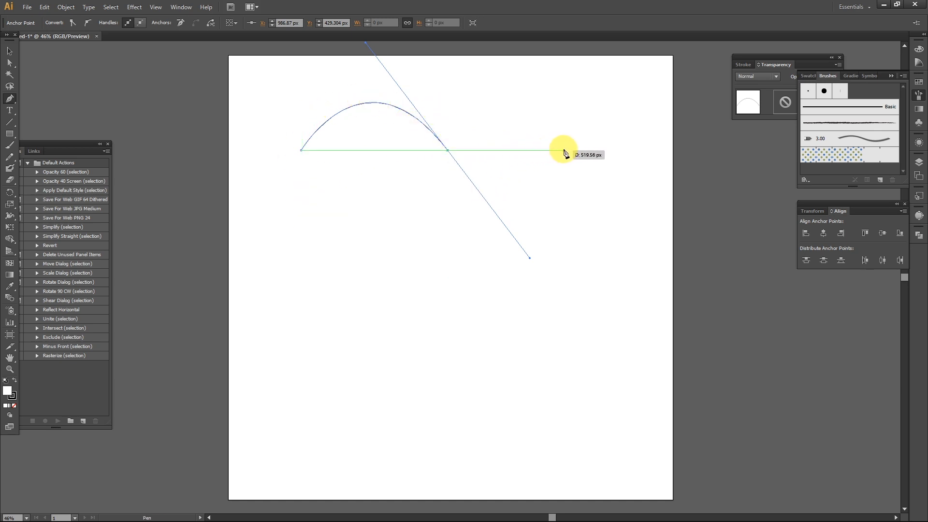
{"action": "left_click", "coordinate": [589, 151]}
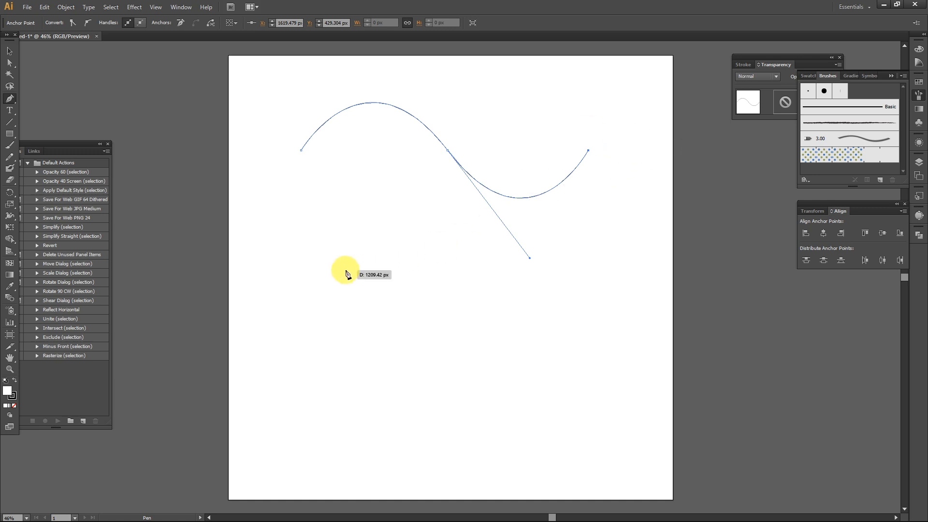
Extend the wave with a smaller crest and trough up to the artboard's right edge and end the path.
{"action": "left_click", "coordinate": [626, 150]}
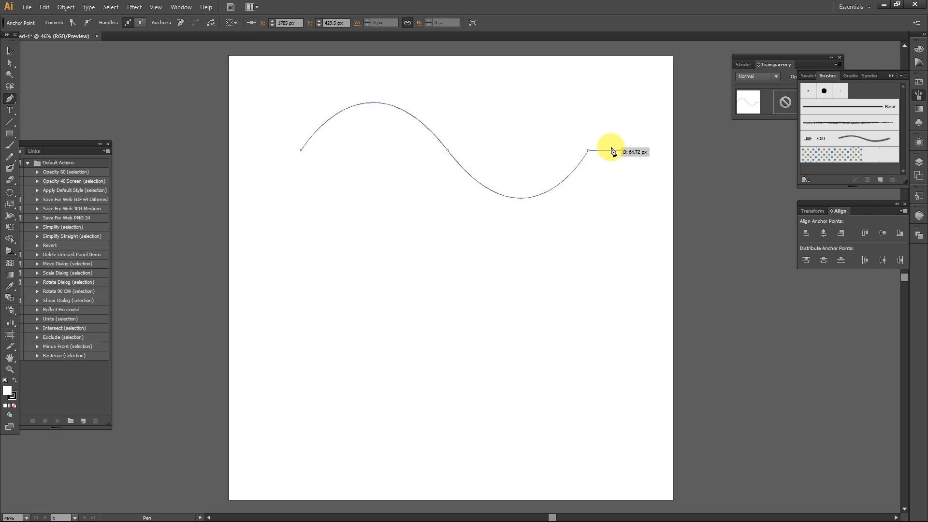
{"action": "key", "text": "ctrl+z"}
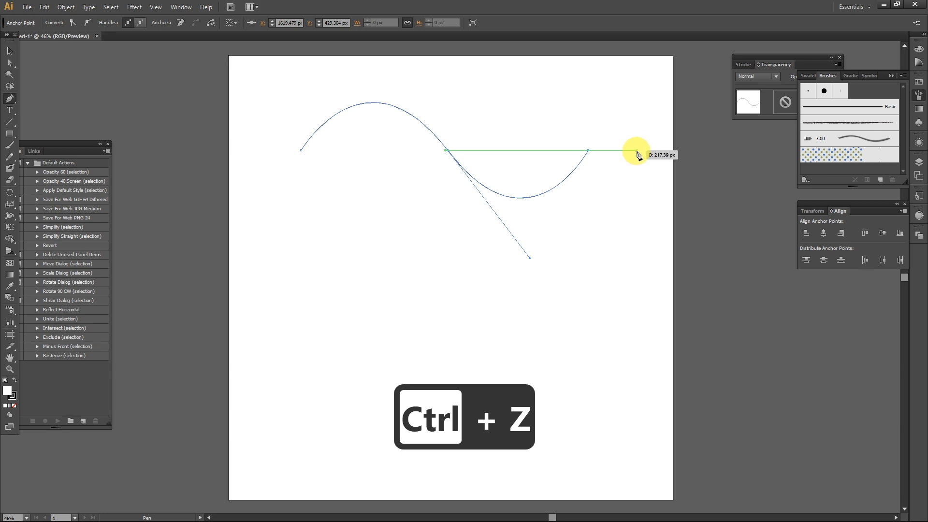
{"action": "left_click_drag", "start_coordinate": [636, 151], "coordinate": [662, 200]}
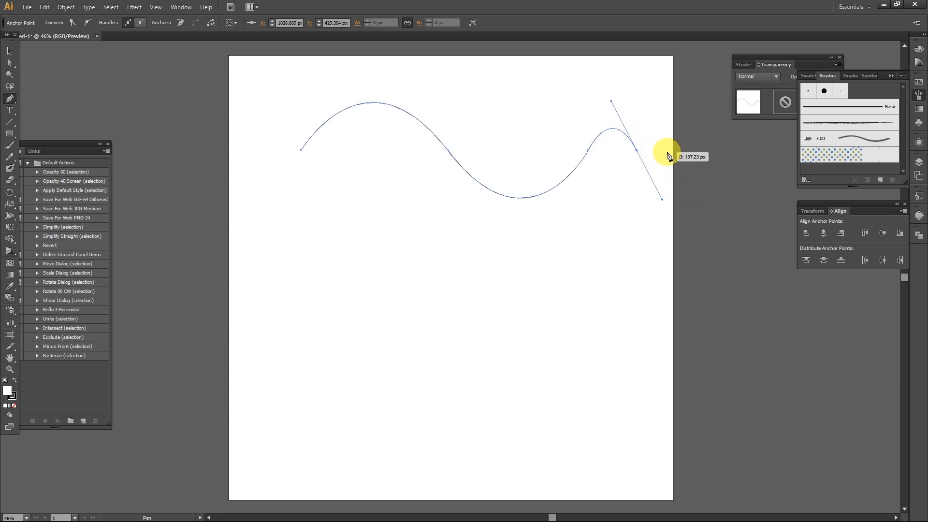
{"action": "left_click", "coordinate": [667, 151]}
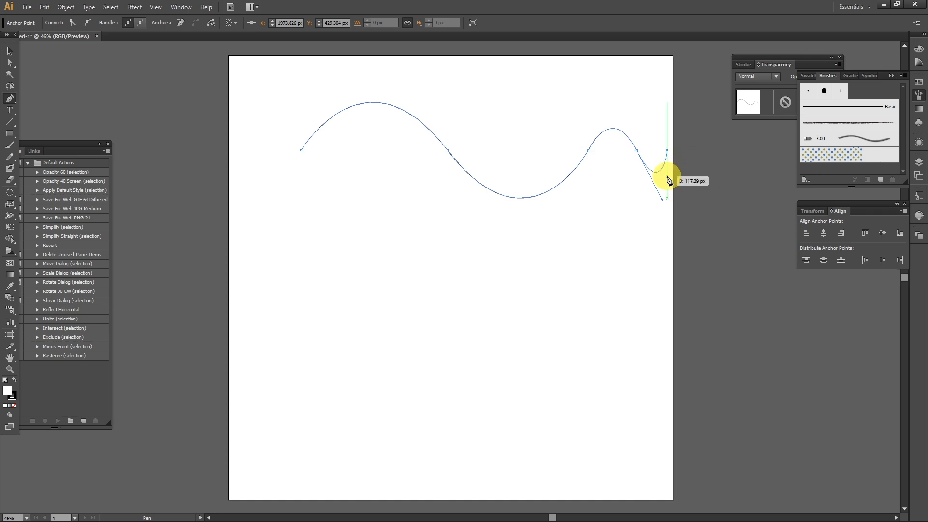
{"action": "left_click", "coordinate": [269, 313], "text": "ctrl"}
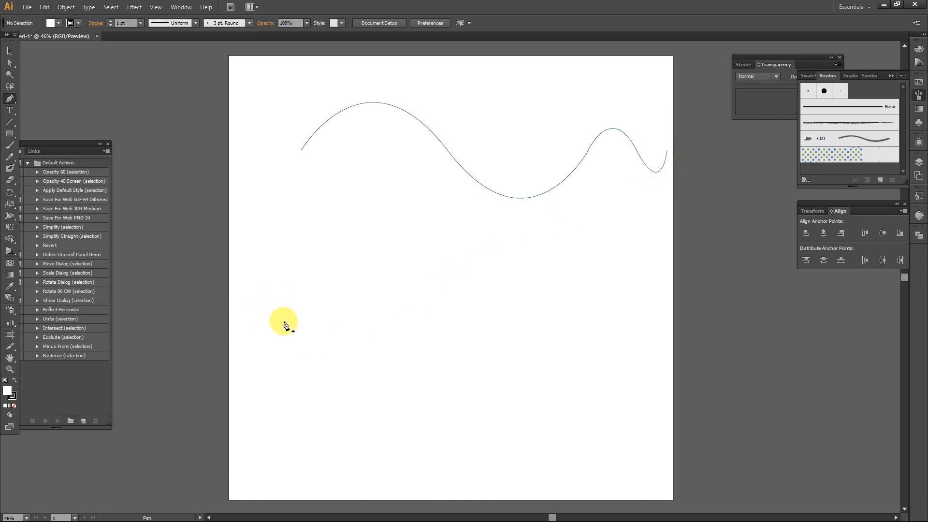
Draw a scalloped path of four arches about 1580 px wide below the wave, removing each outgoing handle to make sharp corners between arches.
{"action": "left_click", "coordinate": [289, 314]}
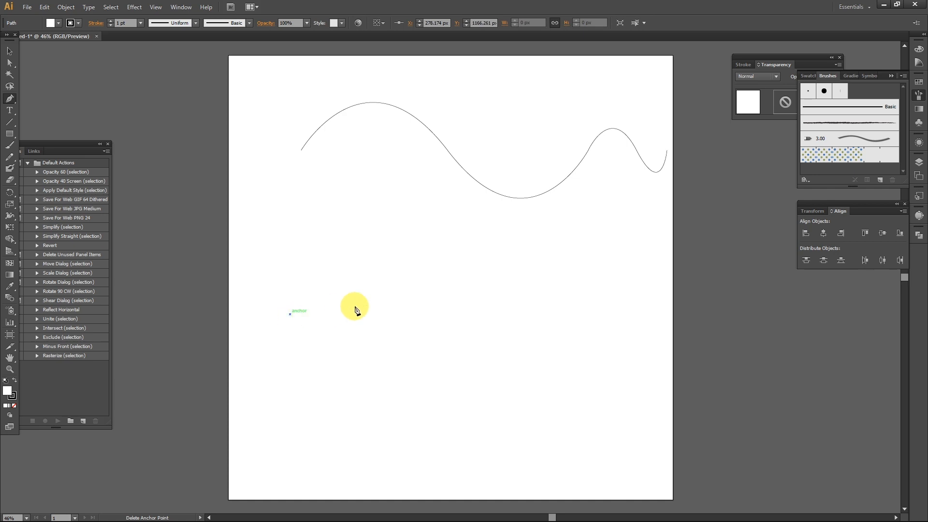
{"action": "left_click_drag", "start_coordinate": [406, 314], "coordinate": [472, 405]}
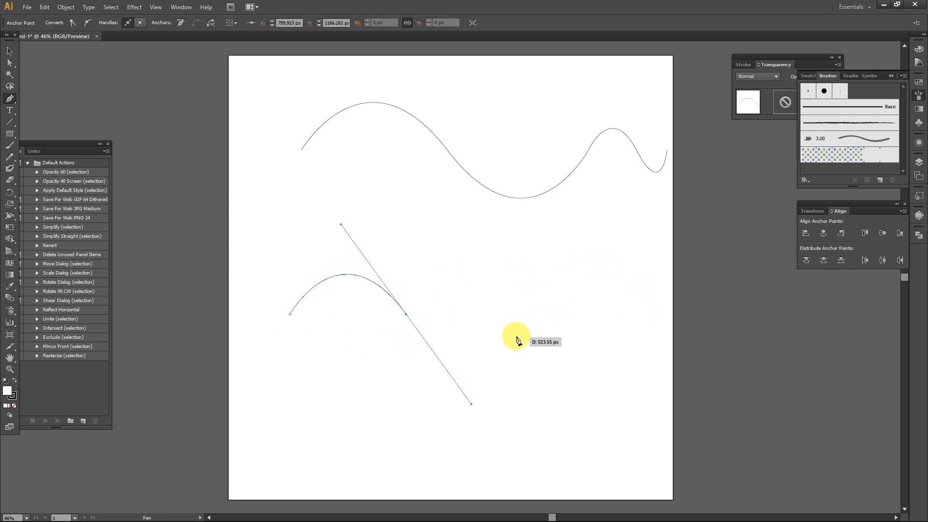
{"action": "left_click_drag", "start_coordinate": [505, 314], "coordinate": [582, 404]}
{"action": "key", "text": "ctrl+z"}
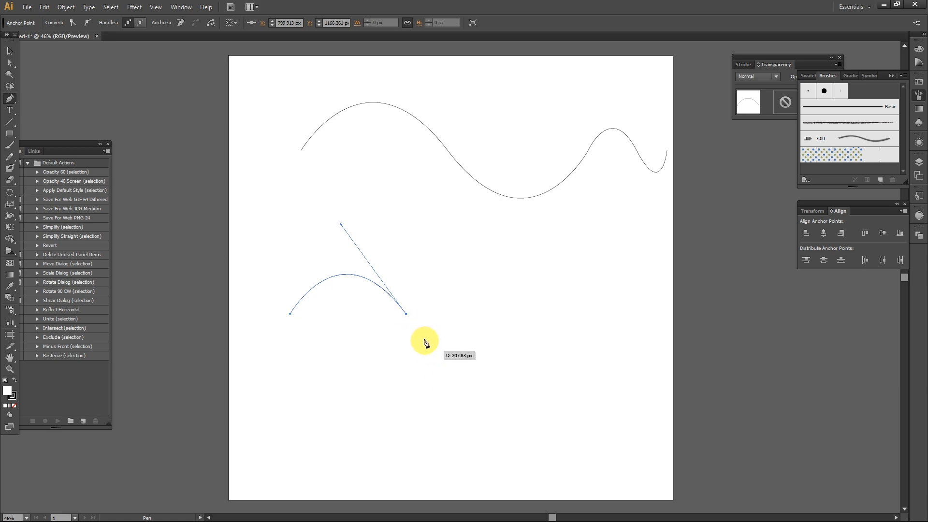
{"action": "left_click_drag", "start_coordinate": [506, 314], "coordinate": [552, 401]}
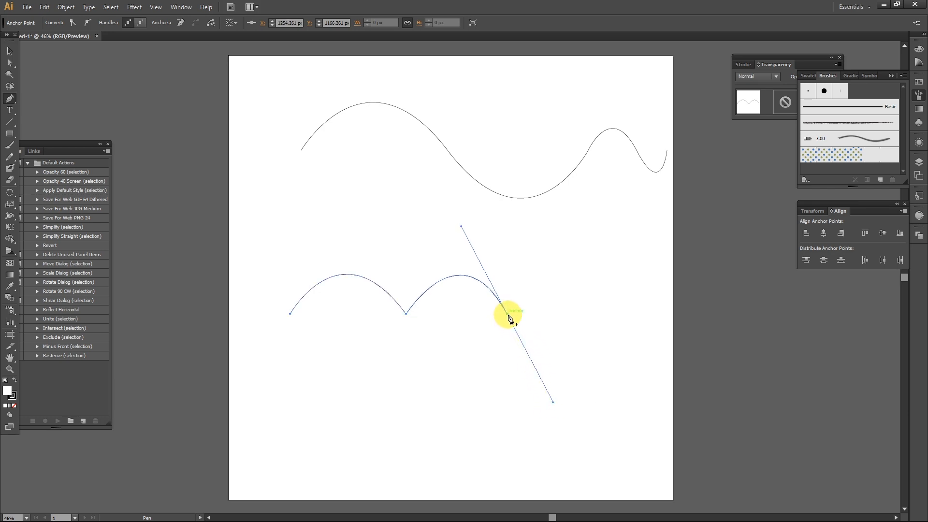
{"action": "left_click_drag", "start_coordinate": [589, 314], "coordinate": [634, 398]}
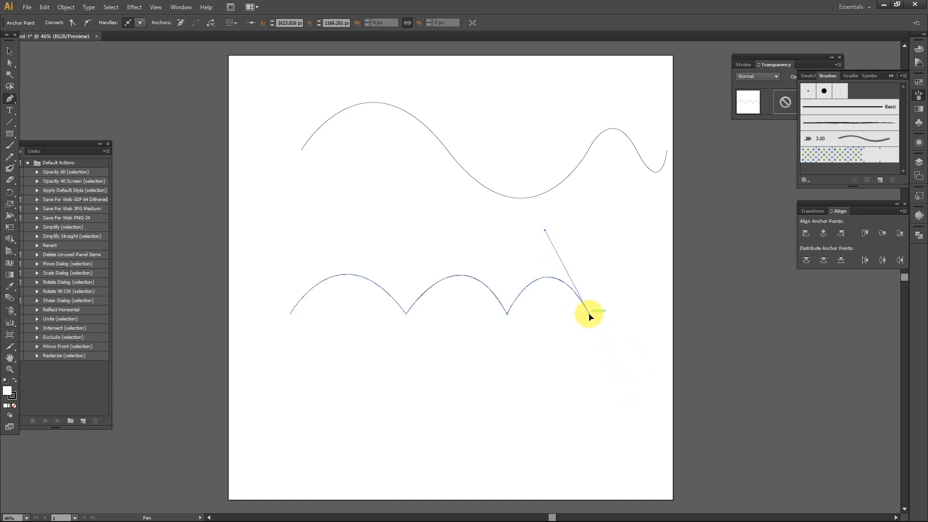
{"action": "left_click_drag", "start_coordinate": [640, 313], "coordinate": [674, 382]}
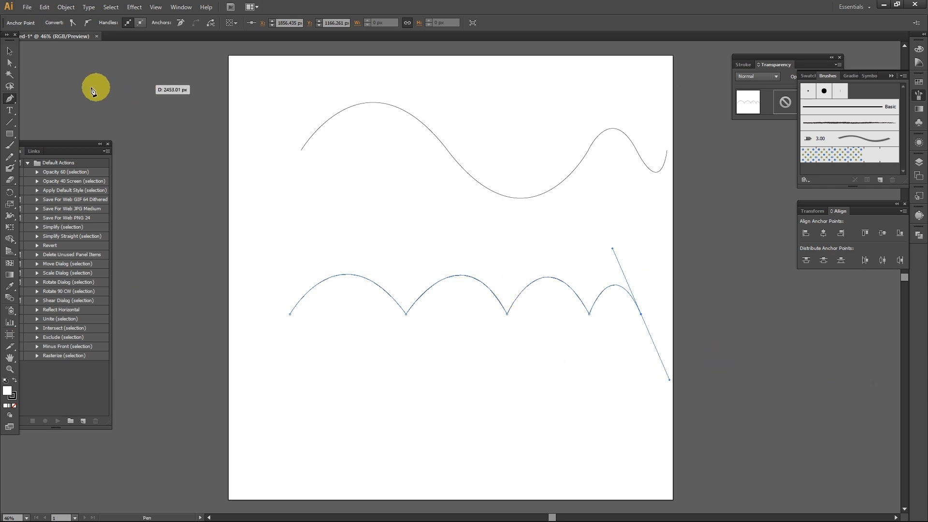
Select both the wave and the scalloped path and delete them from the artboard.
{"action": "left_click", "coordinate": [11, 51]}
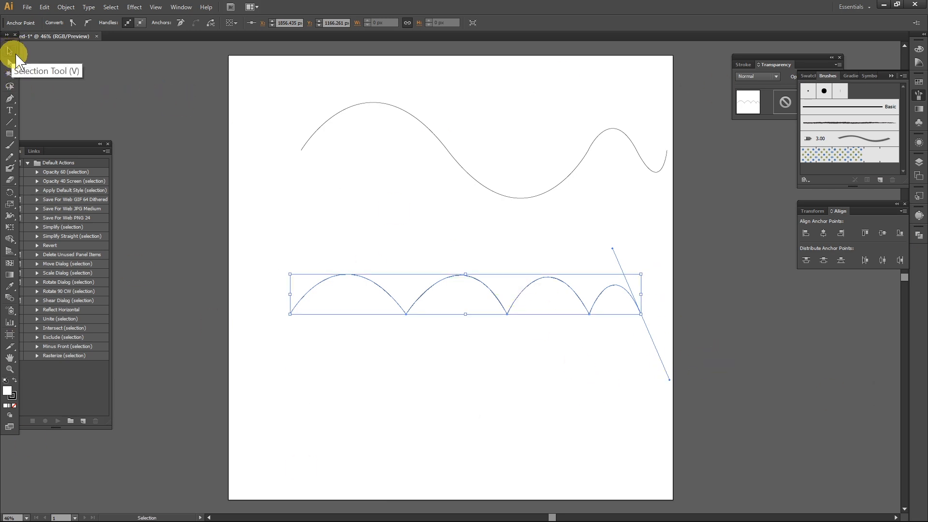
{"action": "left_click", "coordinate": [528, 400]}
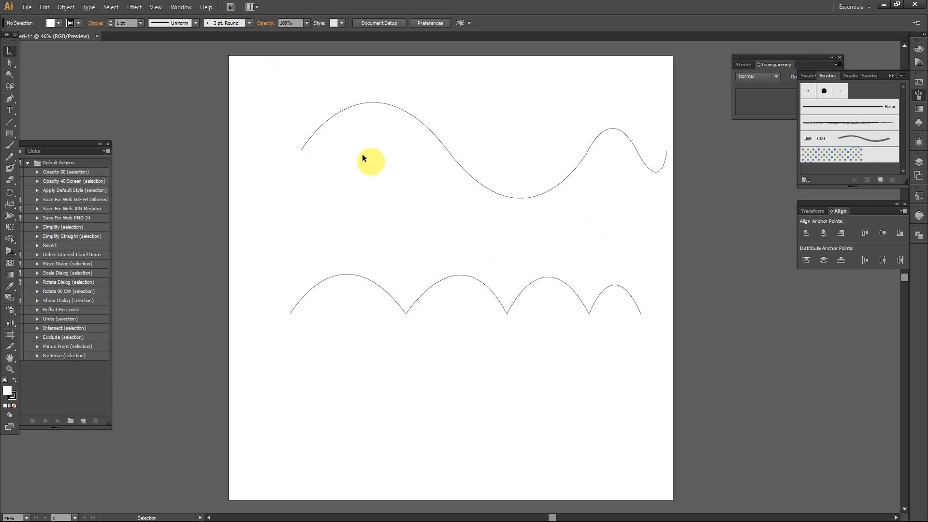
{"action": "left_click_drag", "start_coordinate": [245, 73], "coordinate": [720, 441]}
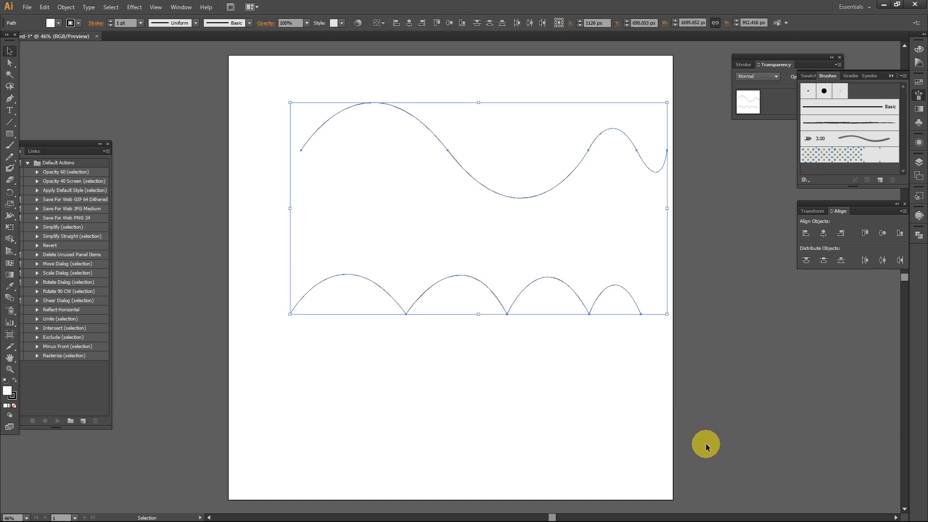
{"action": "key", "text": "Delete"}
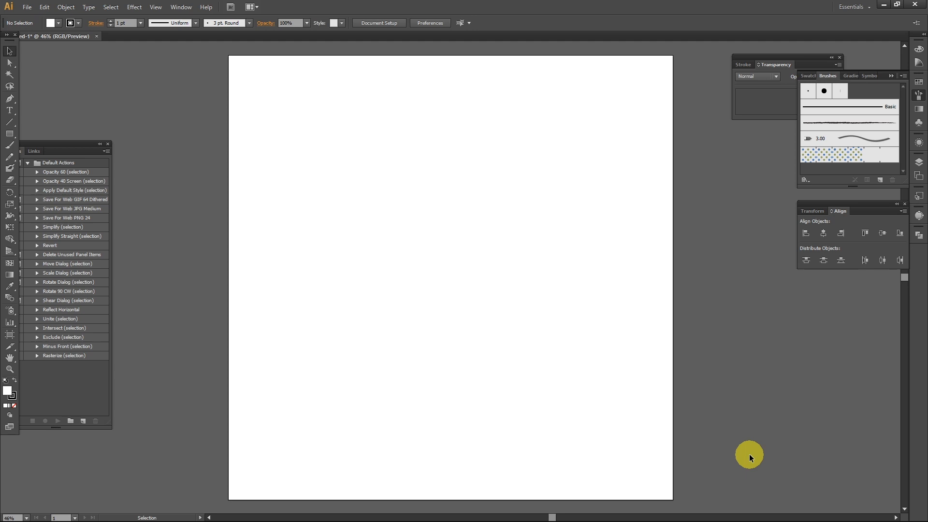
Switch to the browser and copy the white flower photo from its Pixabay page.
{"action": "key", "text": "alt+Tab"}
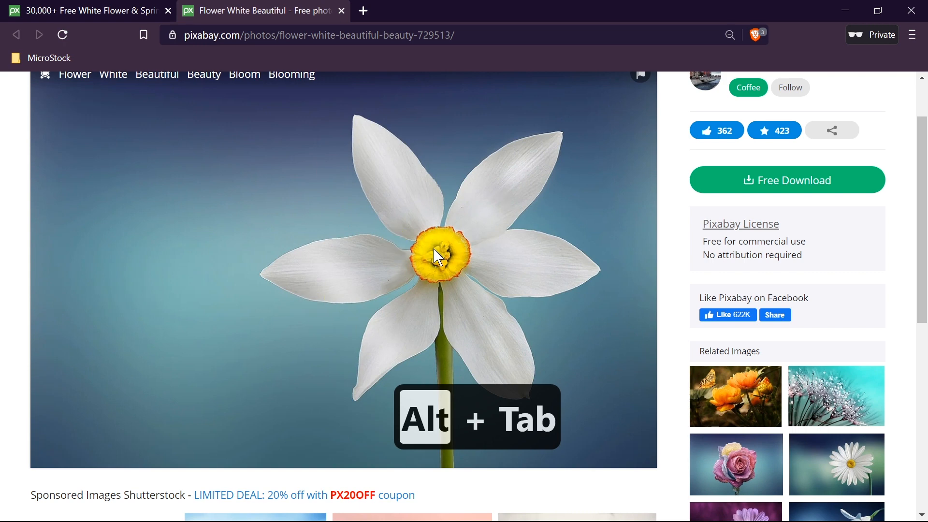
{"action": "scroll", "coordinate": [387, 237], "scroll_direction": "up", "scroll_amount": 2}
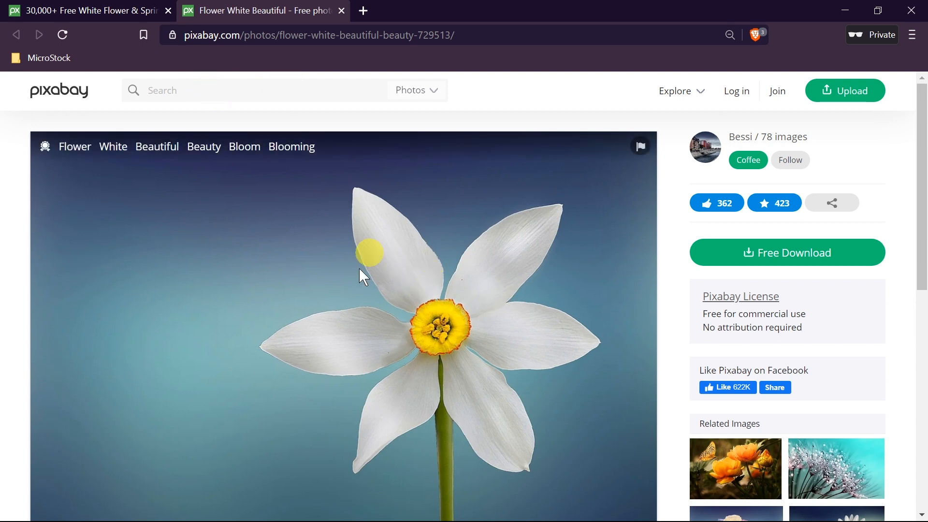
{"action": "scroll", "coordinate": [370, 291], "scroll_direction": "down", "scroll_amount": 1}
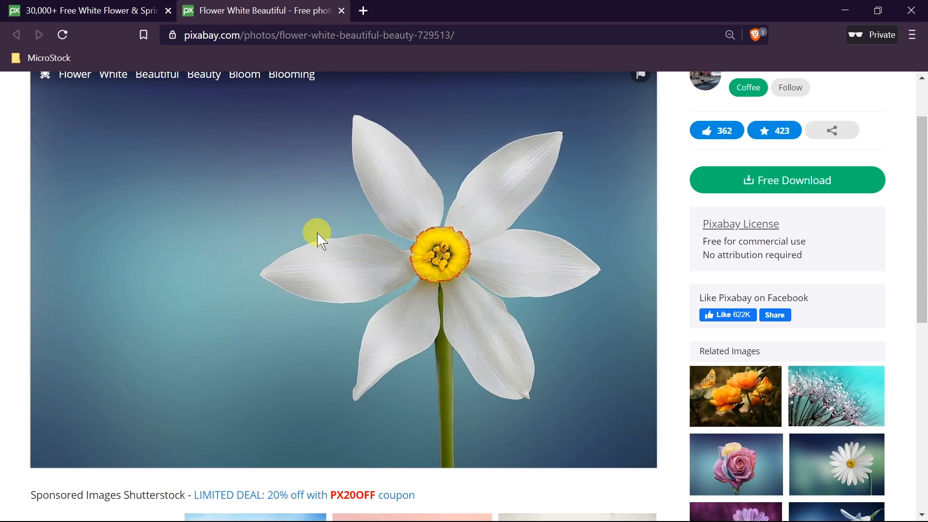
{"action": "right_click", "coordinate": [340, 195]}
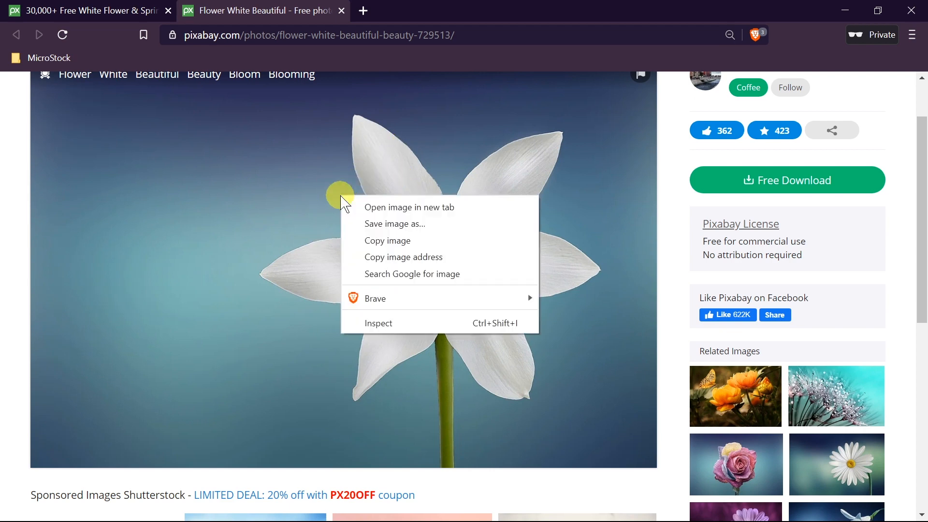
{"action": "left_click", "coordinate": [432, 240]}
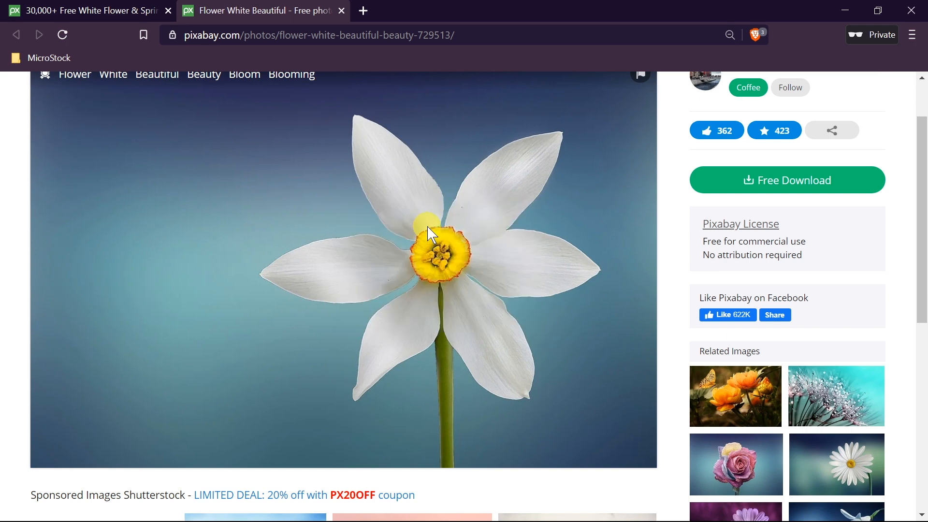
Switch back to Illustrator, paste the flower photo and move it to about X 430 px, Y 1365 px at the artboard's lower left.
{"action": "key", "text": "alt+Tab"}
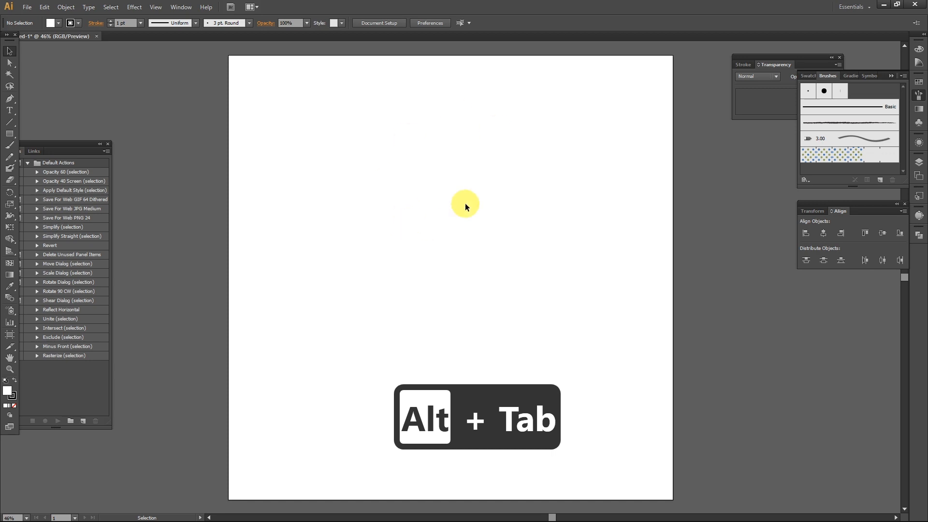
{"action": "left_click", "coordinate": [44, 7]}
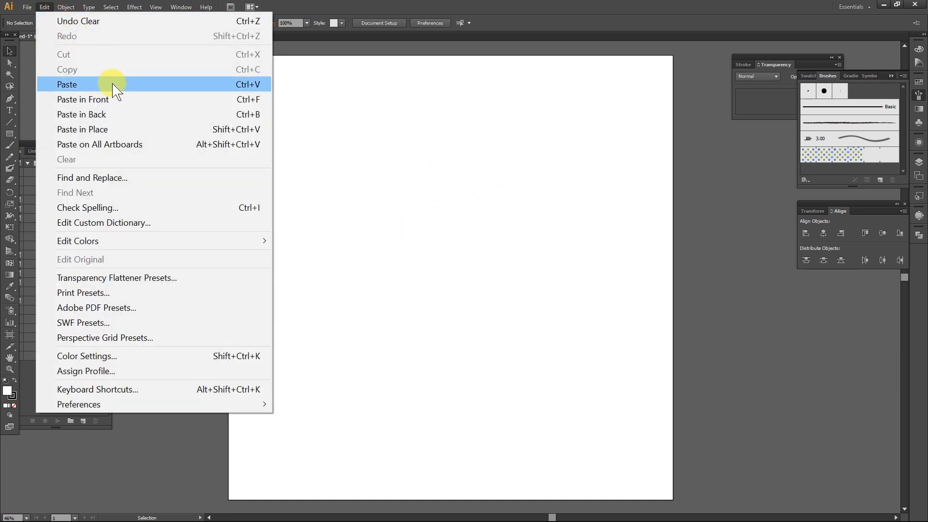
{"action": "left_click", "coordinate": [555, 9]}
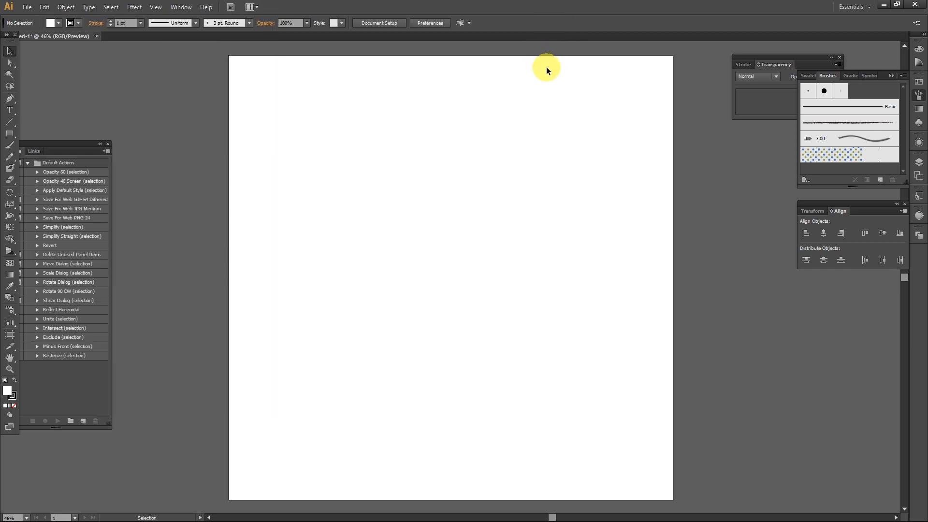
{"action": "key", "text": "ctrl+v"}
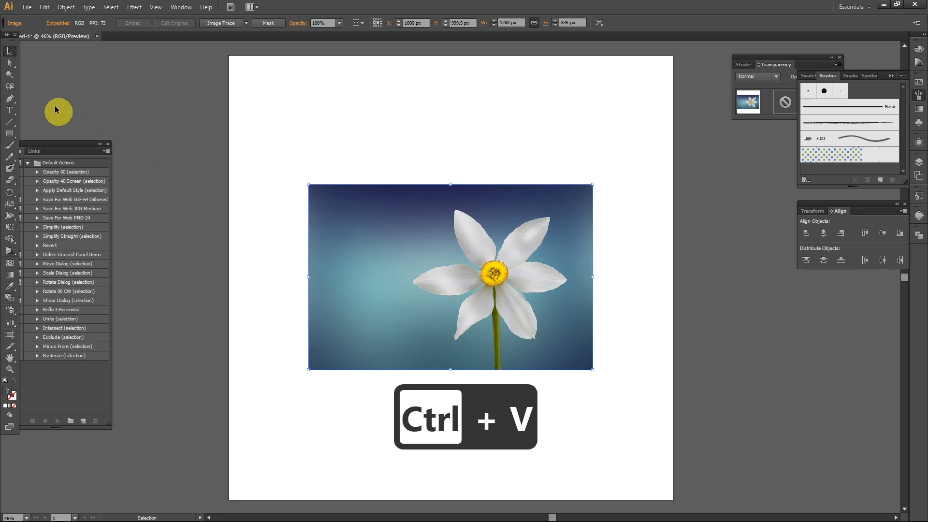
{"action": "left_click_drag", "start_coordinate": [442, 255], "coordinate": [316, 336]}
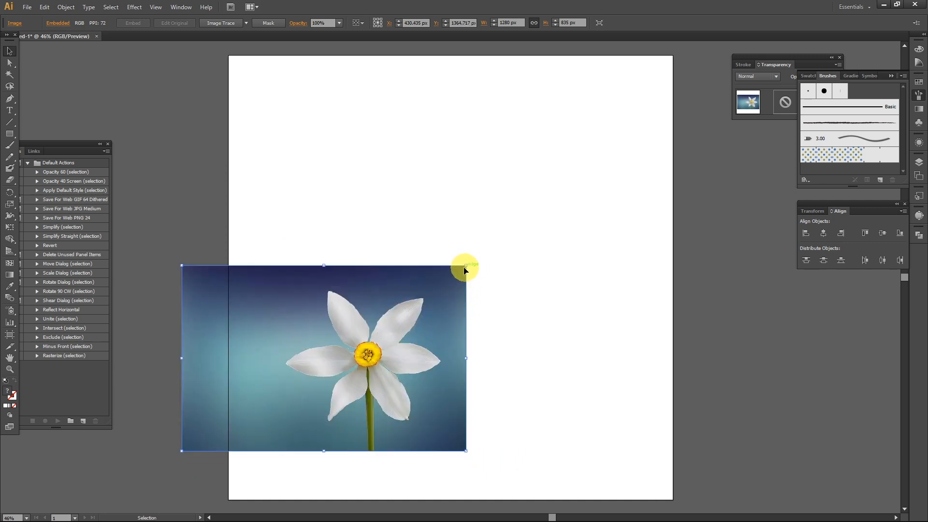
Enlarge the flower photo to about 2630 × 1716 px and move it to about X 685 px, Y 882 px.
{"action": "key", "text": "ctrl+z"}
{"action": "key", "text": "ctrl+z"}
{"action": "left_click_drag", "start_coordinate": [466, 265], "coordinate": [705, 57]}
{"action": "left_click_drag", "start_coordinate": [580, 264], "coordinate": [461, 270]}
{"action": "left_click_drag", "start_coordinate": [586, 117], "coordinate": [648, 75]}
{"action": "left_click_drag", "start_coordinate": [500, 237], "coordinate": [520, 223]}
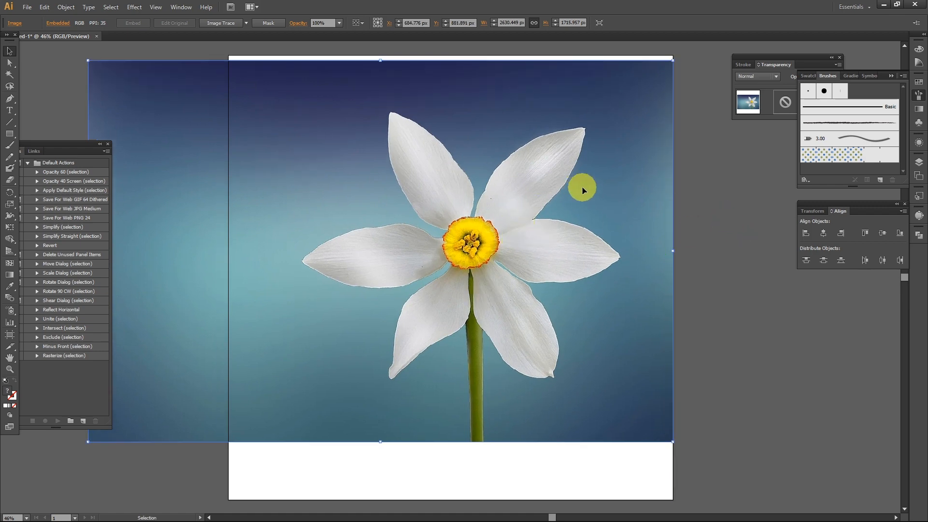
Set the flower photo's opacity to 70% and lock the image inside Layer 1.
{"action": "left_click", "coordinate": [339, 24]}
{"action": "left_click", "coordinate": [358, 103]}
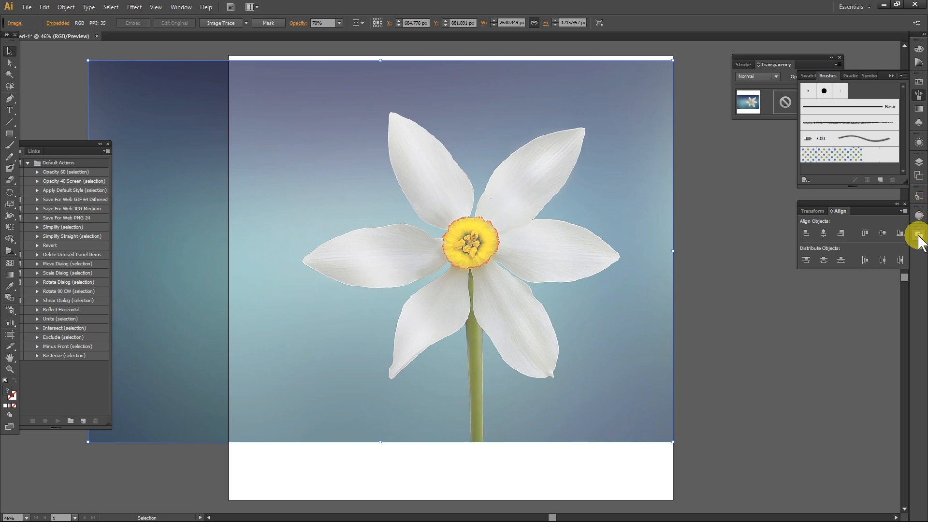
{"action": "left_click", "coordinate": [918, 161]}
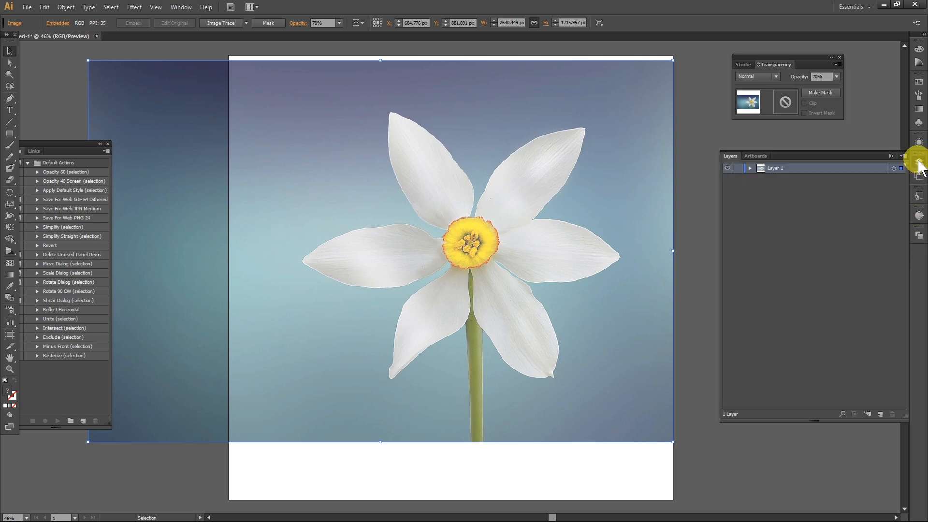
{"action": "left_click", "coordinate": [749, 167]}
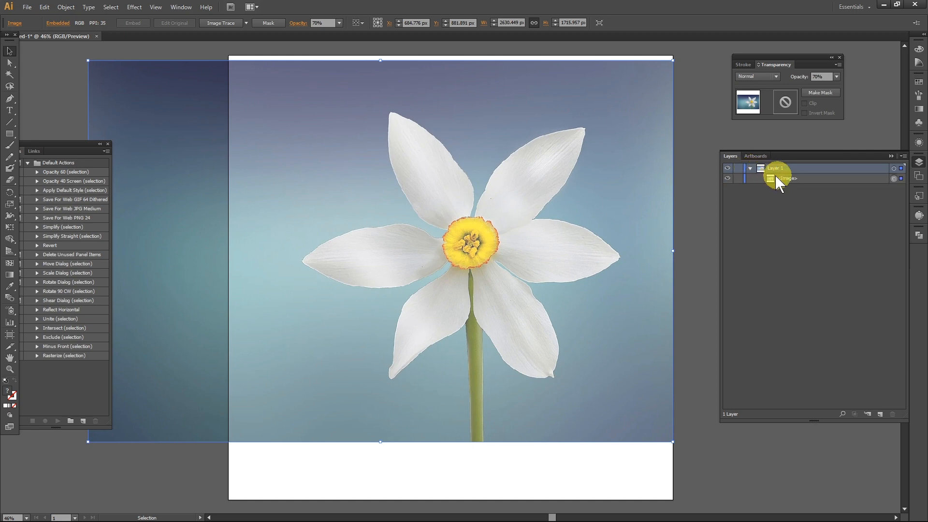
{"action": "left_click", "coordinate": [738, 178]}
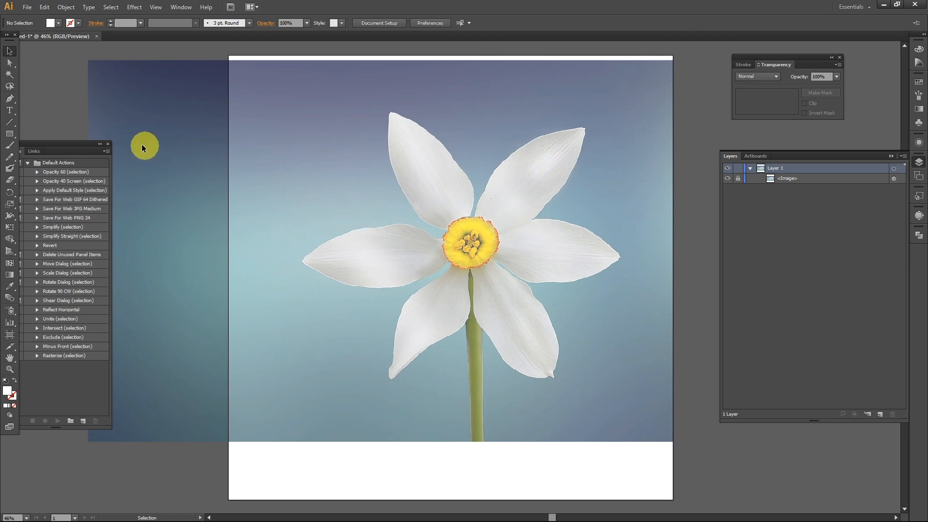
Trace the flower's upper-right petal from the yellow centre with the Pen tool as a closed path about 516 × 517 px, and select it.
{"action": "left_click", "coordinate": [11, 101]}
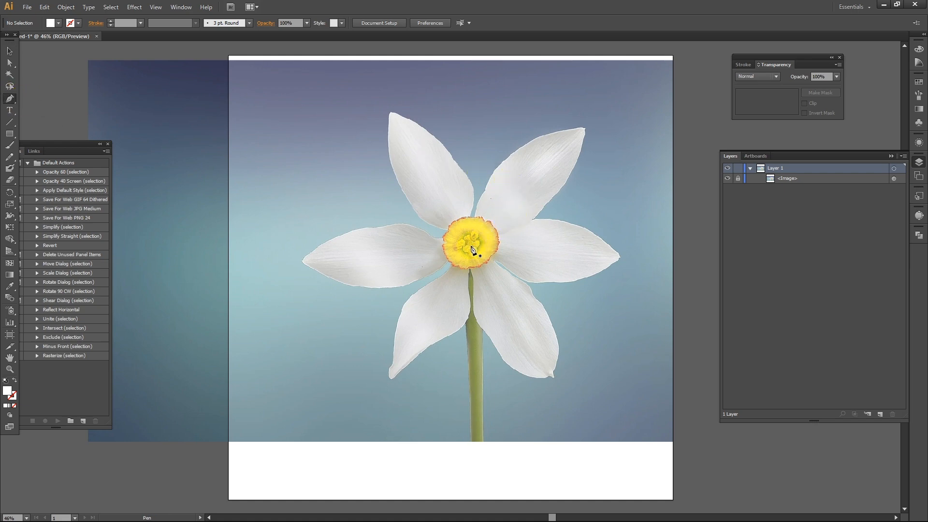
{"action": "mouse_move", "coordinate": [471, 247]}
{"action": "left_mouse_down"}
{"action": "mouse_move", "coordinate": [576, 125]}
{"action": "mouse_move", "coordinate": [666, 135]}
{"action": "mouse_move", "coordinate": [697, 107]}
{"action": "mouse_move", "coordinate": [691, 124]}
{"action": "left_mouse_up"}
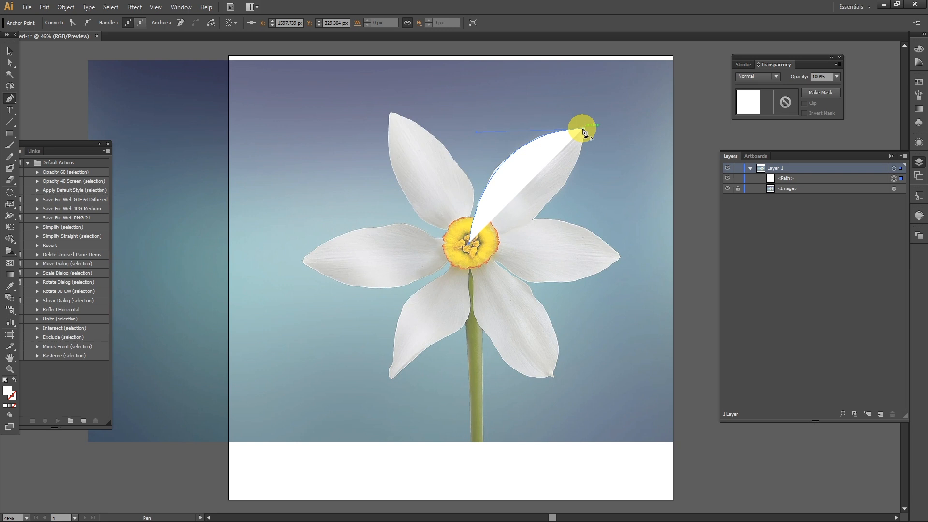
{"action": "left_click", "coordinate": [583, 131]}
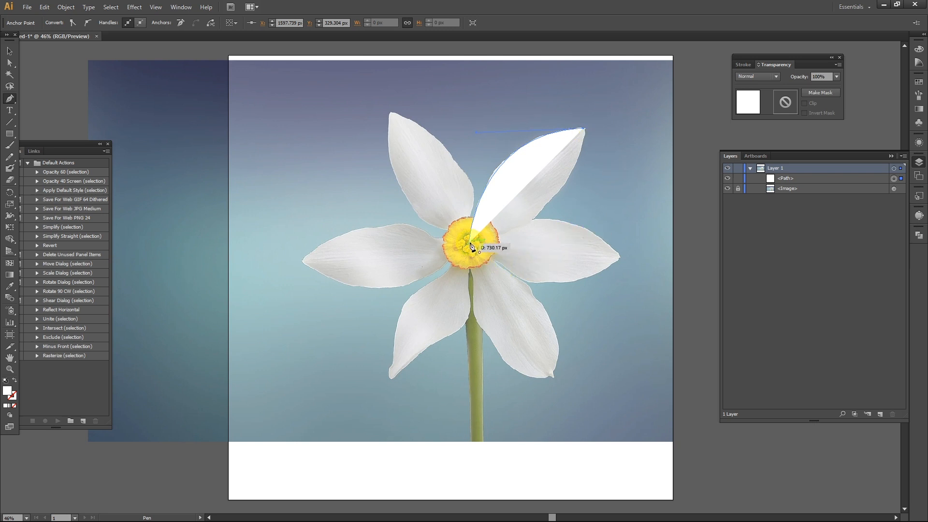
{"action": "left_click_drag", "start_coordinate": [471, 245], "coordinate": [337, 279]}
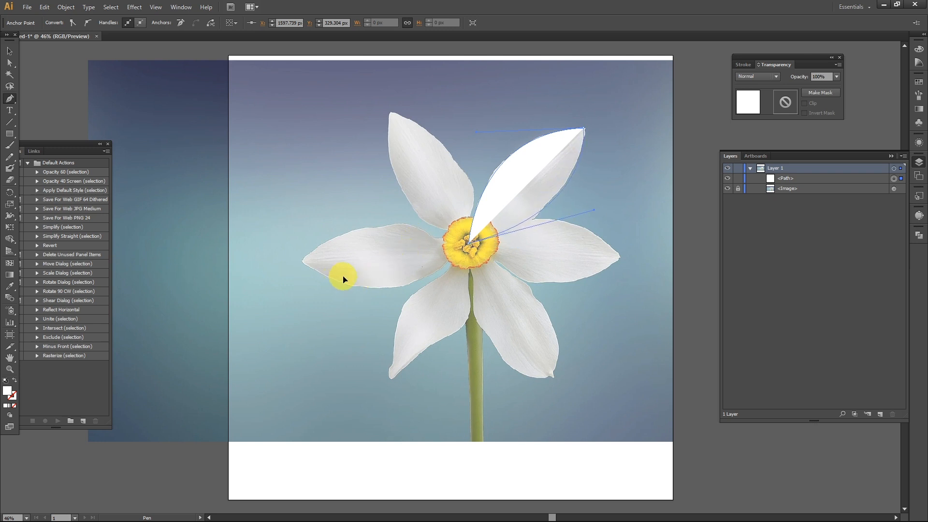
{"action": "left_click_drag", "start_coordinate": [343, 279], "coordinate": [342, 276]}
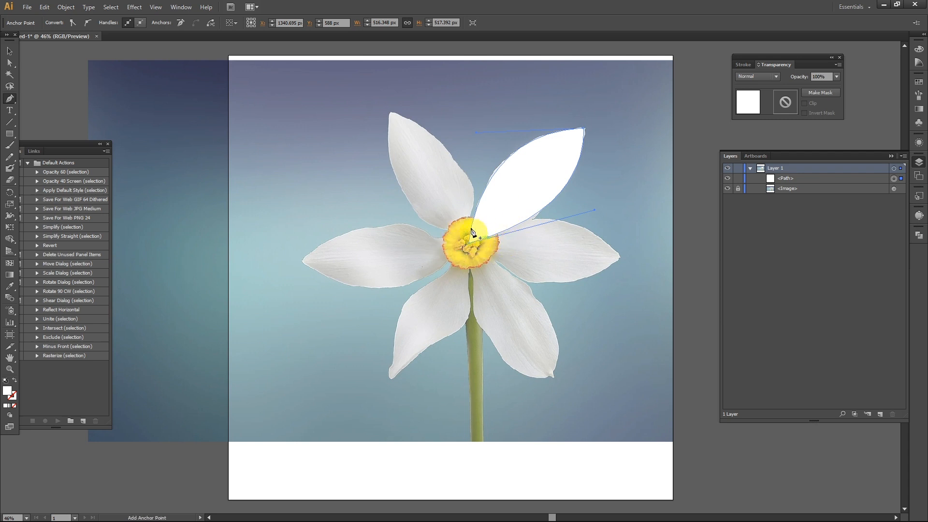
{"action": "left_click", "coordinate": [9, 51]}
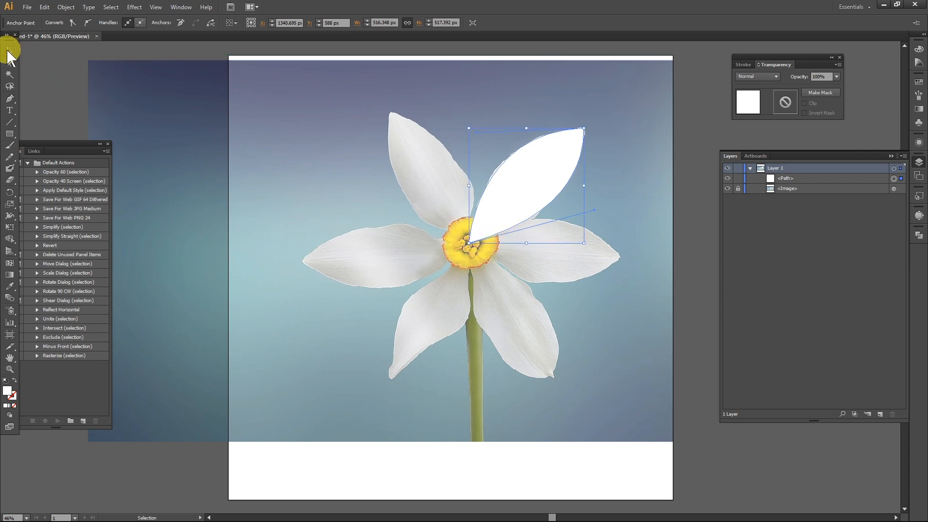
{"action": "left_click", "coordinate": [534, 179]}
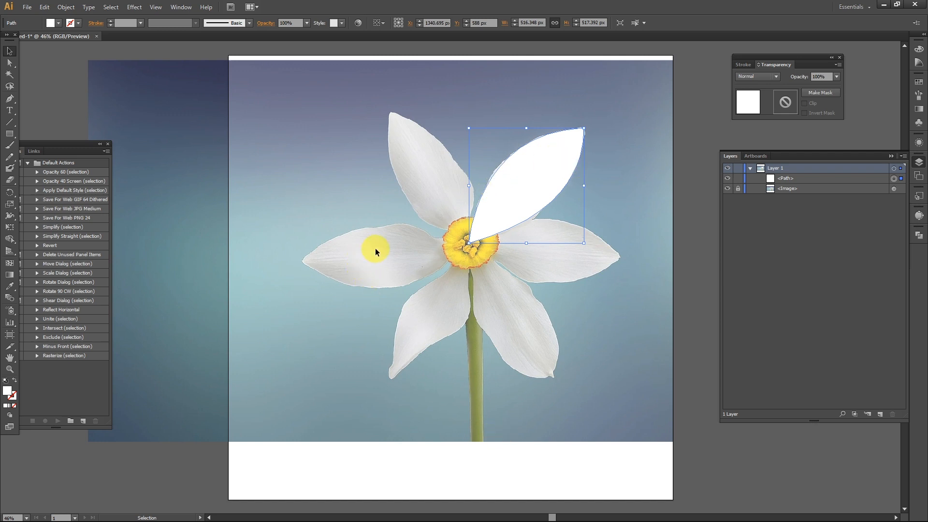
Try yellow, green and red solid swatch fills on the traced petal.
{"action": "left_click", "coordinate": [918, 82]}
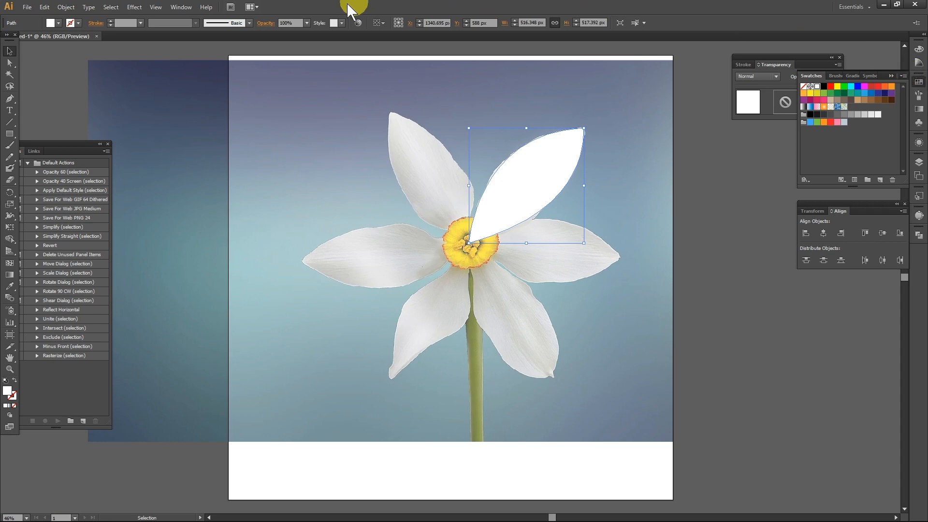
{"action": "left_click", "coordinate": [183, 8]}
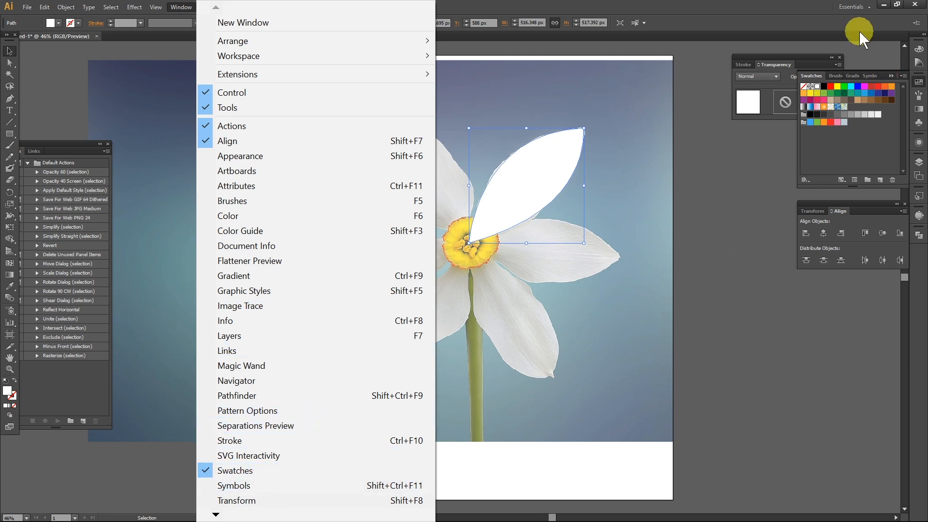
{"action": "left_click", "coordinate": [786, 19]}
{"action": "left_click", "coordinate": [838, 87]}
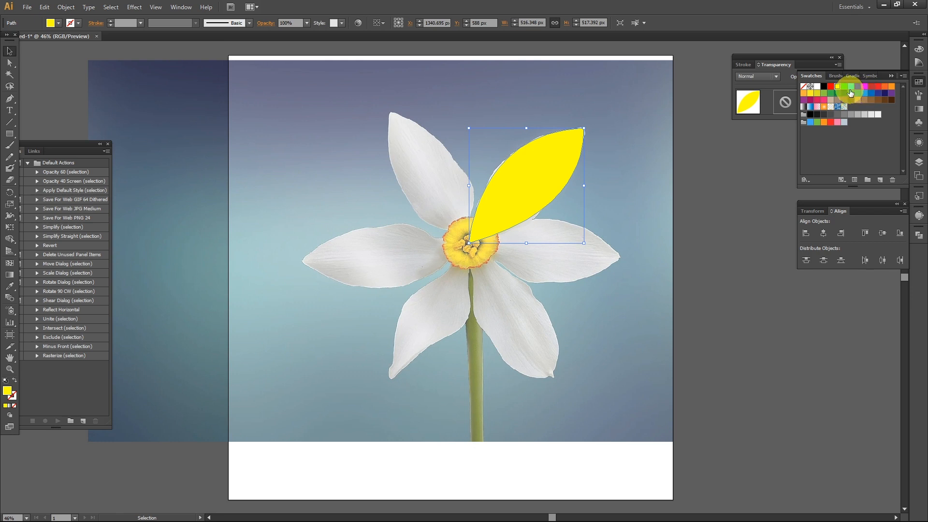
{"action": "left_click", "coordinate": [845, 88]}
{"action": "left_click", "coordinate": [878, 86]}
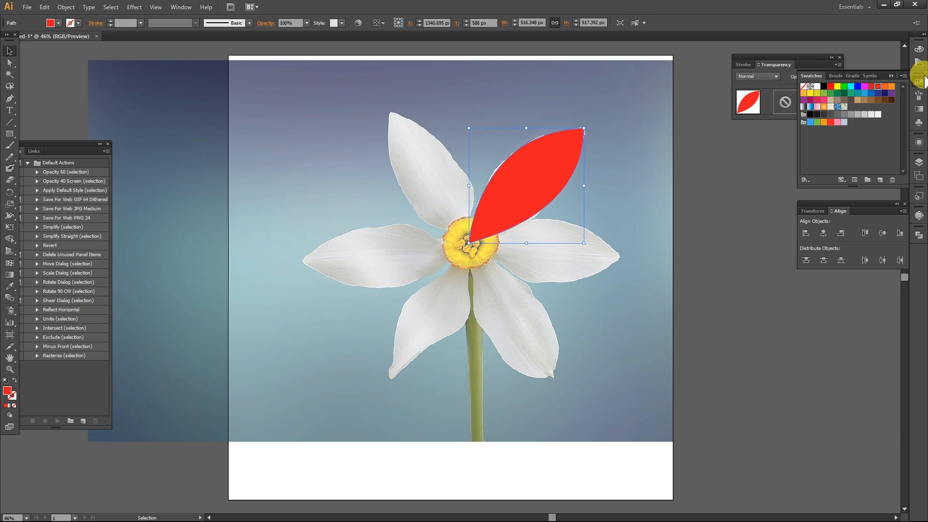
Fill the traced petal with the Orchid linear gradient preset.
{"action": "left_click", "coordinate": [919, 109]}
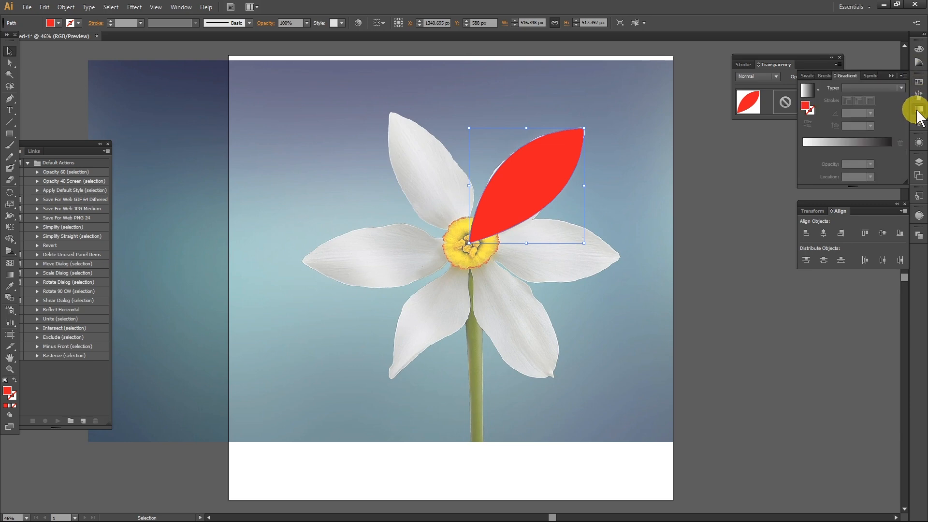
{"action": "left_click", "coordinate": [181, 7]}
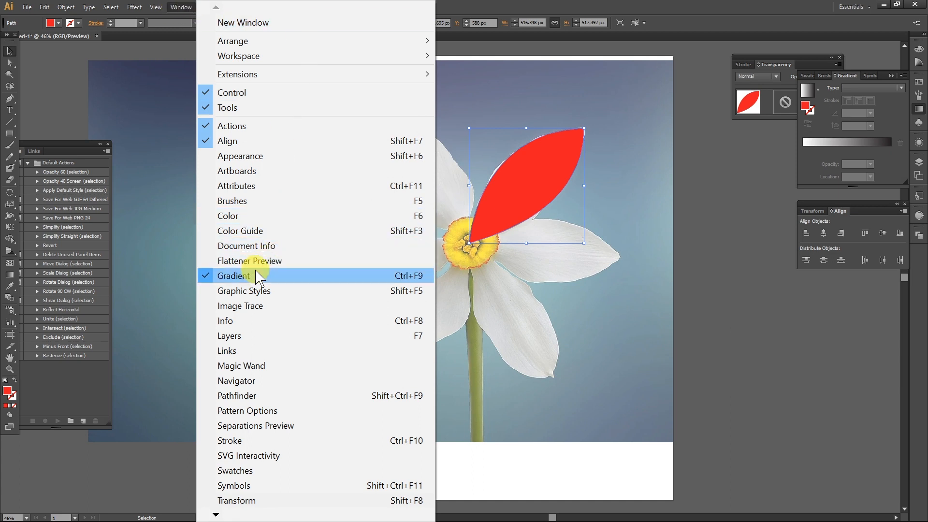
{"action": "left_click", "coordinate": [814, 91]}
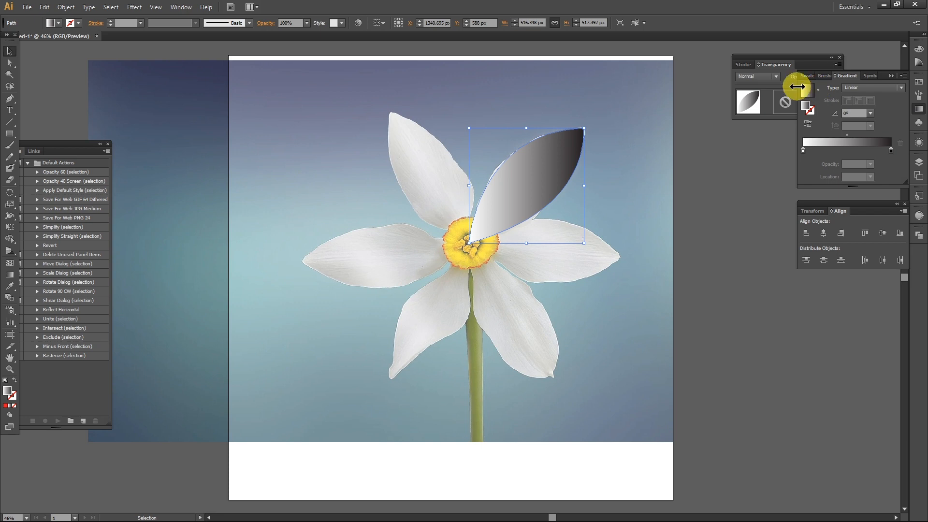
{"action": "left_click", "coordinate": [818, 90]}
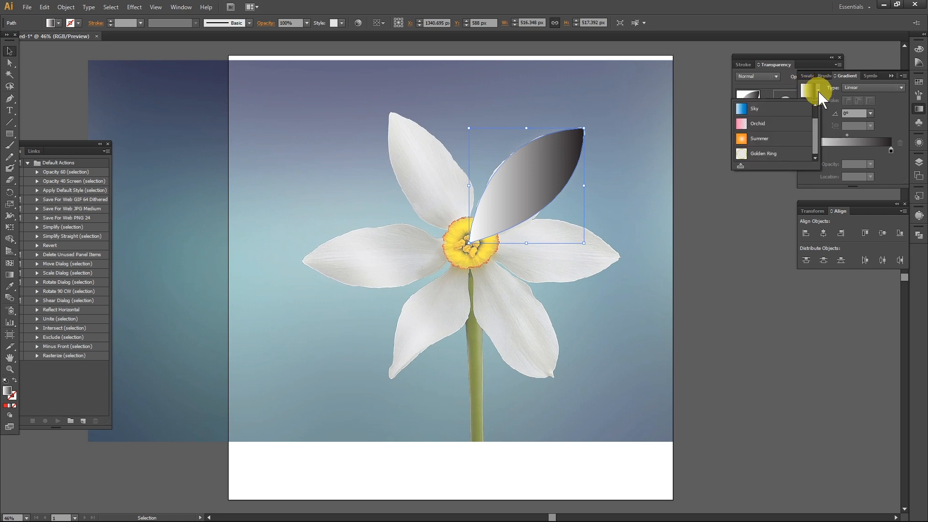
{"action": "left_click", "coordinate": [768, 128]}
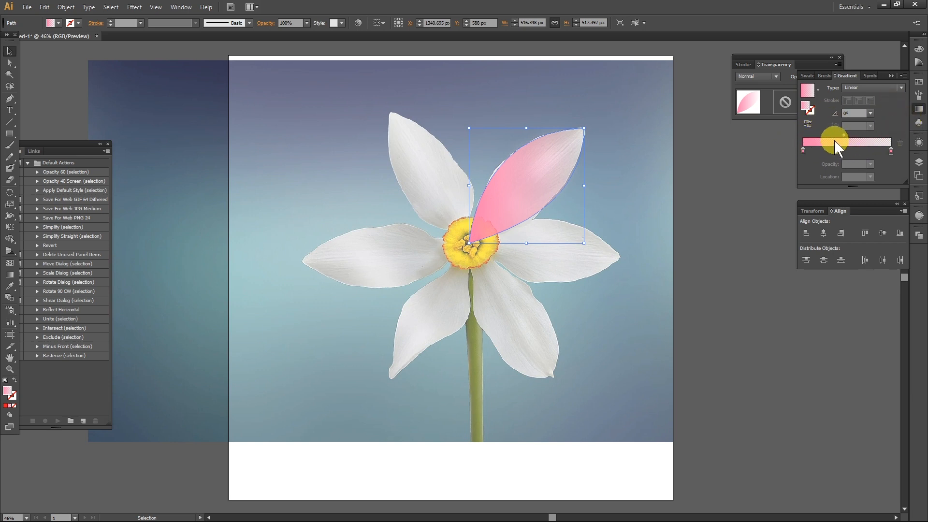
Change the petal gradient's end stop to white (FFFFFF) at 90% opacity and reverse the gradient direction.
{"action": "left_click", "coordinate": [803, 151]}
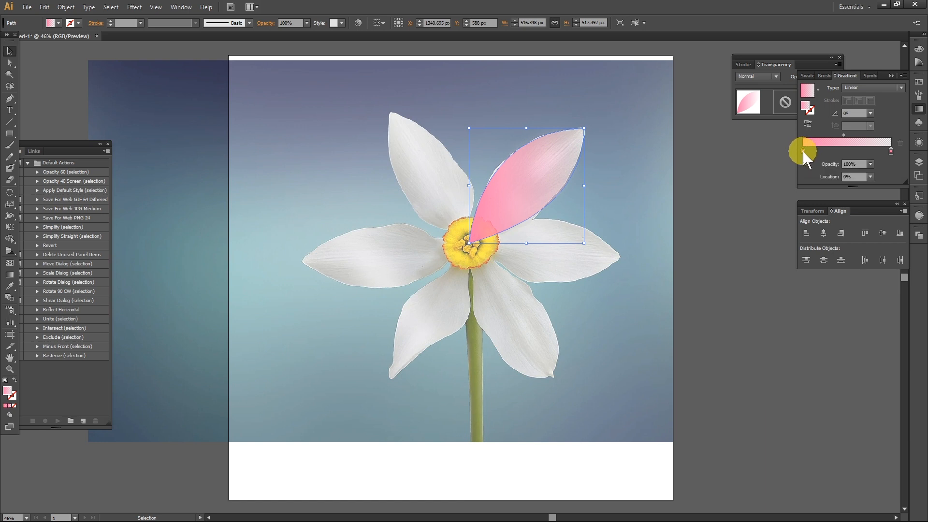
{"action": "double_click", "coordinate": [802, 151]}
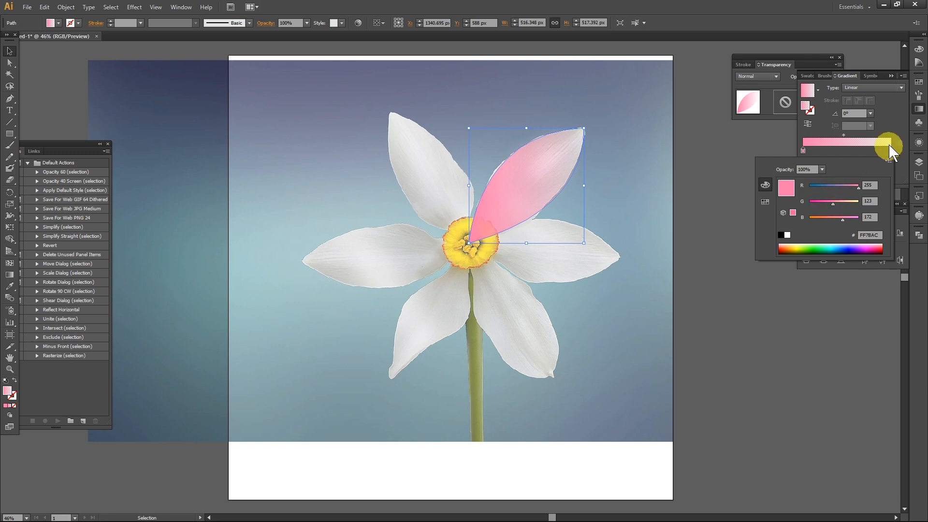
{"action": "left_click", "coordinate": [898, 120]}
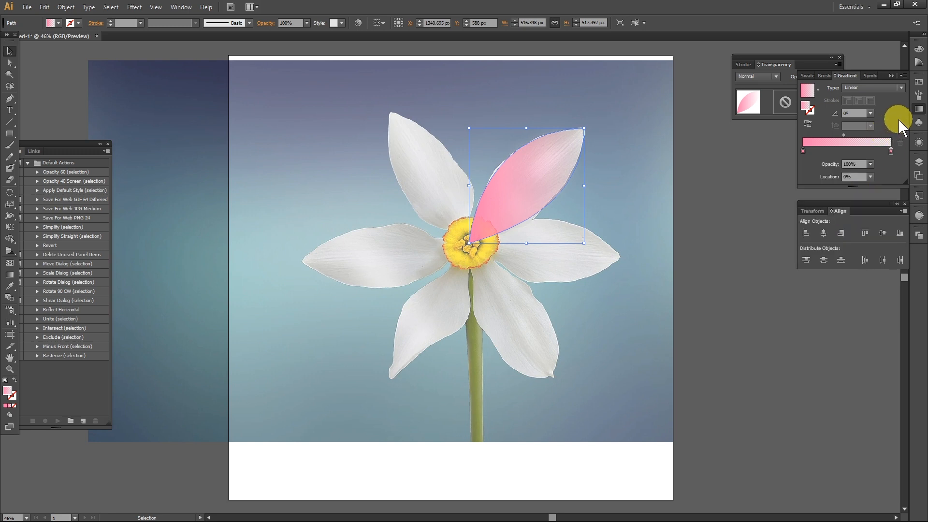
{"action": "double_click", "coordinate": [890, 150]}
{"action": "left_click", "coordinate": [864, 186]}
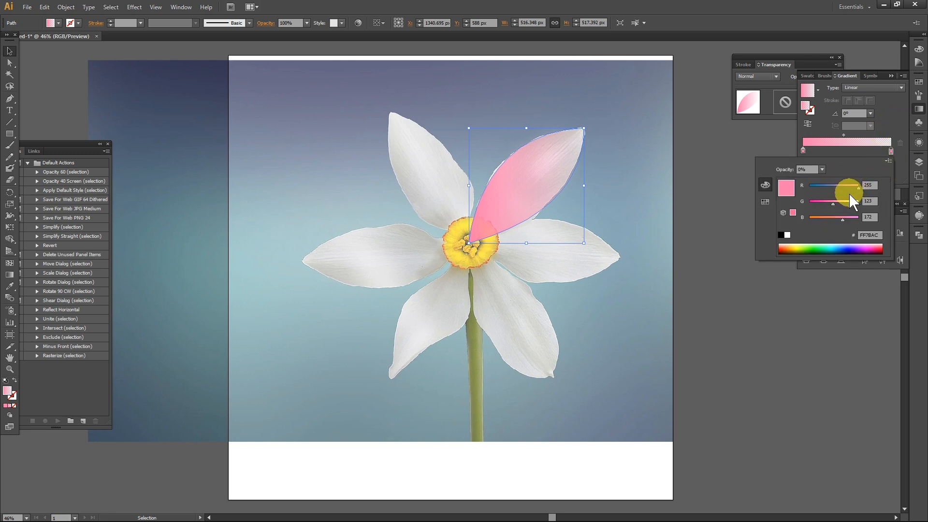
{"action": "left_click_drag", "start_coordinate": [839, 201], "coordinate": [861, 217]}
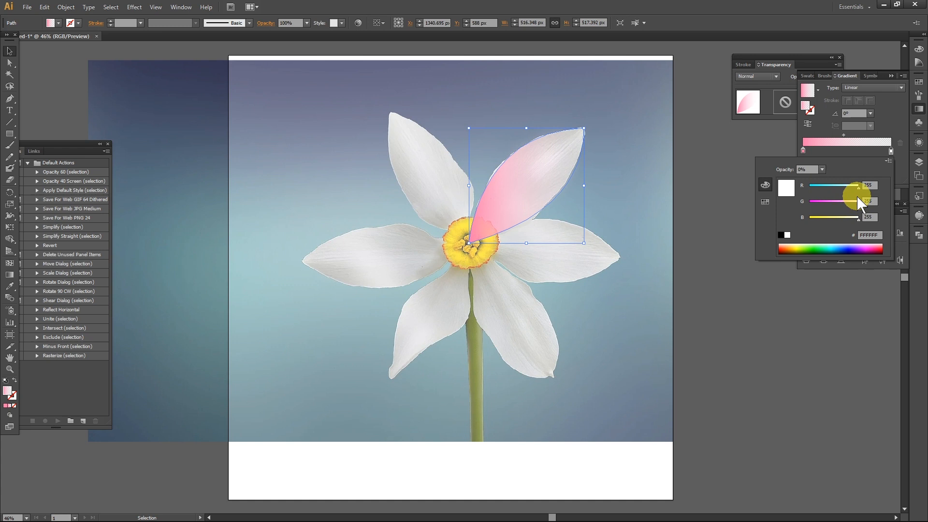
{"action": "left_click", "coordinate": [902, 123]}
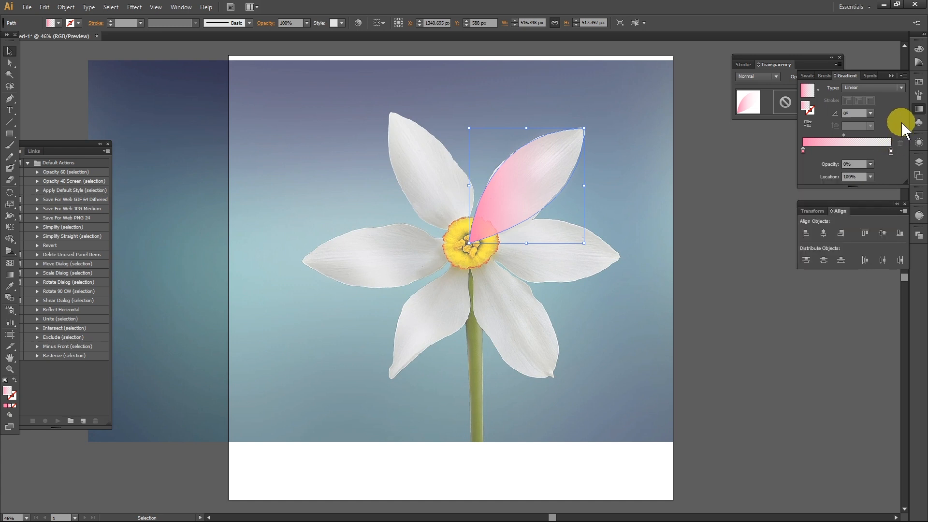
{"action": "left_click", "coordinate": [869, 164]}
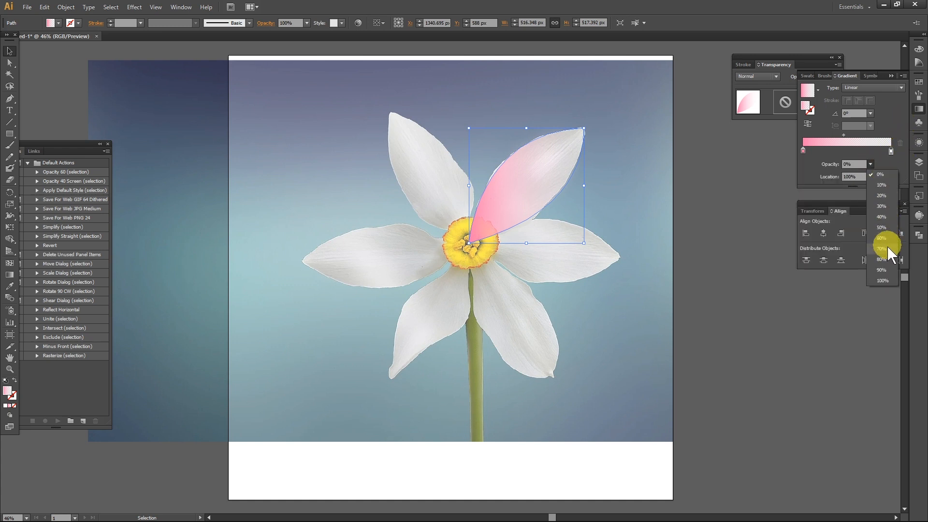
{"action": "left_click", "coordinate": [881, 269]}
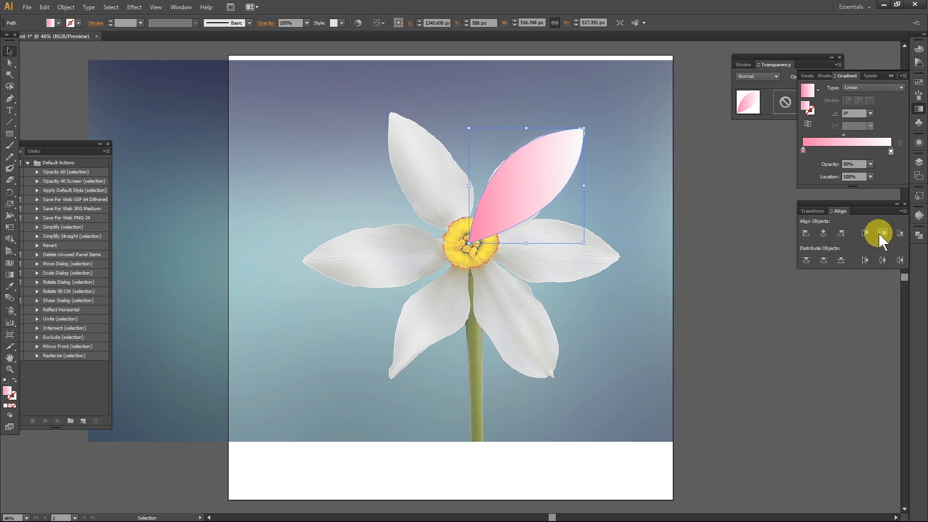
{"action": "left_click", "coordinate": [806, 122]}
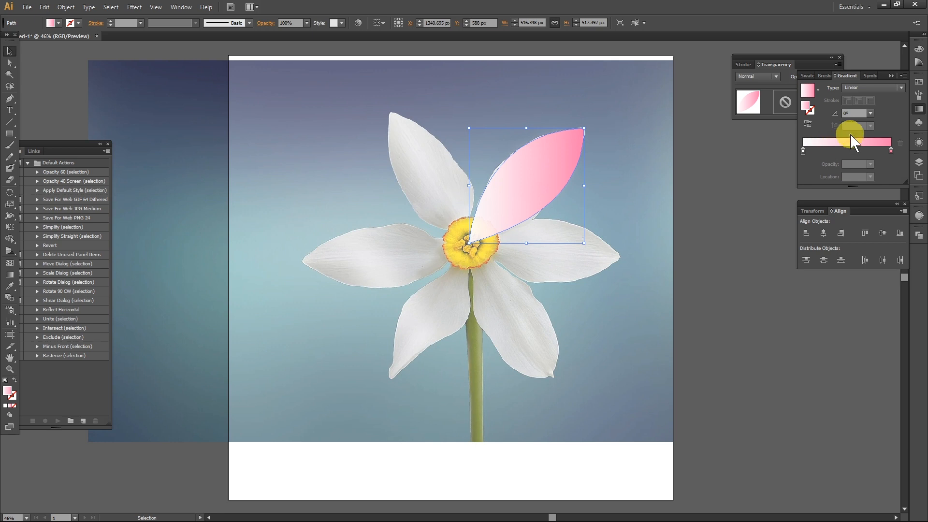
Try angles of 90°, 0° and 30° for the petal's linear gradient.
{"action": "left_click", "coordinate": [870, 113]}
{"action": "left_click", "coordinate": [885, 167]}
{"action": "left_click", "coordinate": [870, 114]}
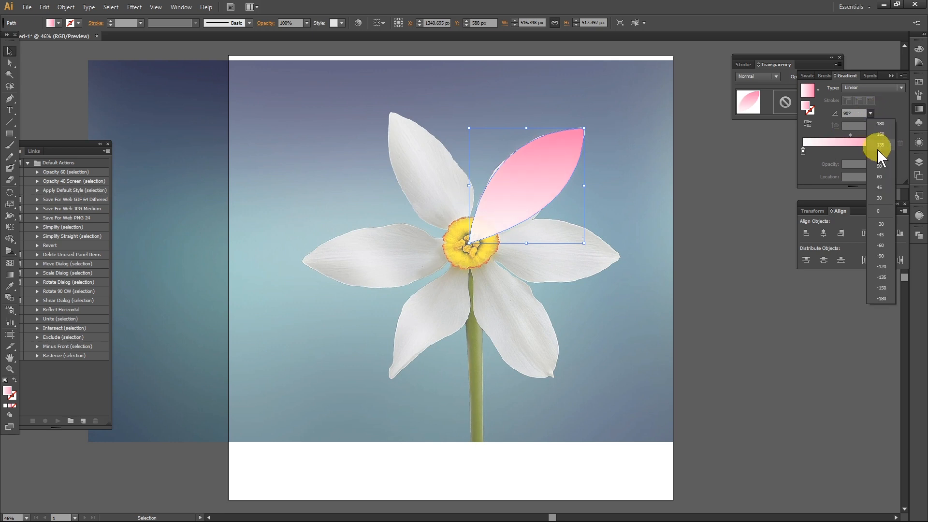
{"action": "left_click", "coordinate": [883, 208]}
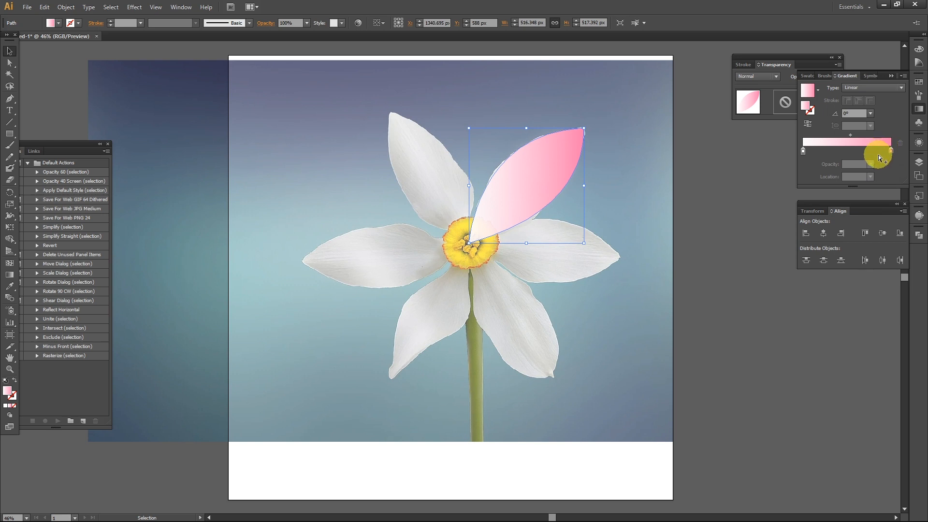
{"action": "left_click", "coordinate": [870, 113]}
{"action": "left_click", "coordinate": [880, 196]}
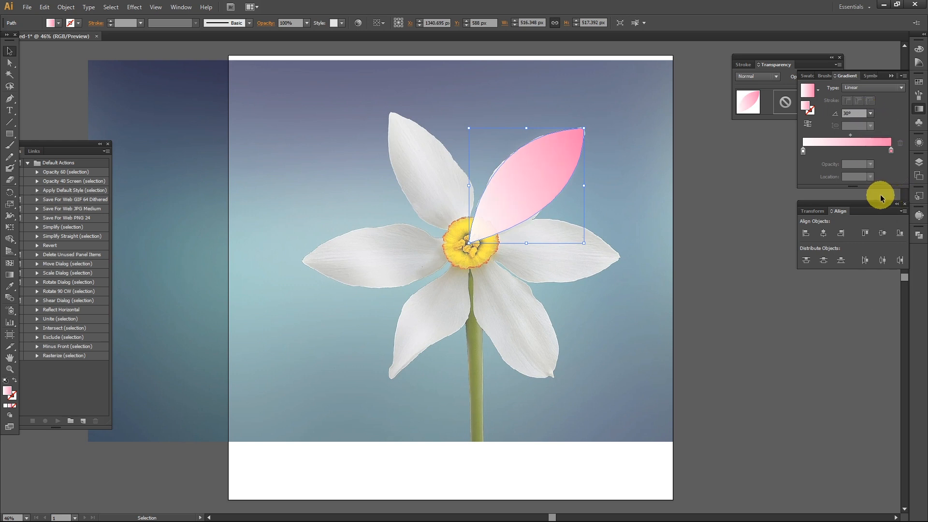
Try the radial type on the petal's gradient and return it to linear at 0°.
{"action": "left_click", "coordinate": [865, 86]}
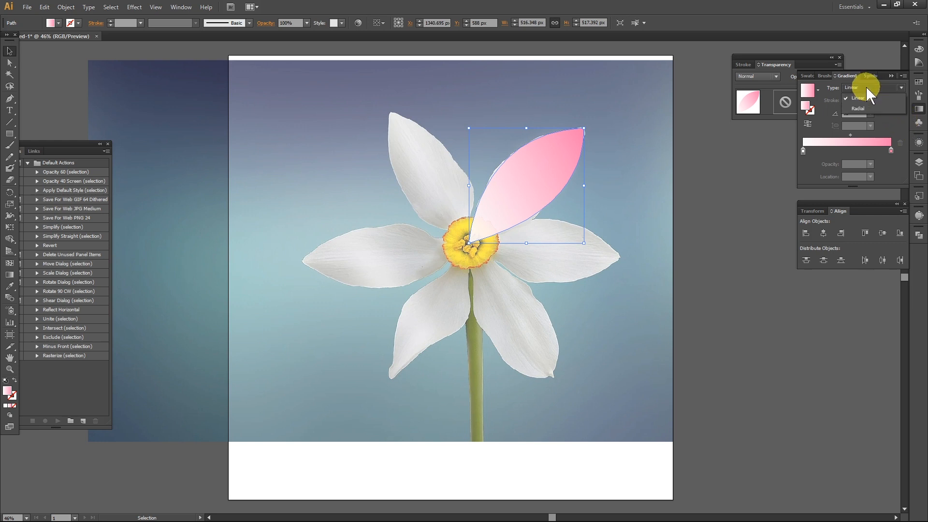
{"action": "left_click", "coordinate": [870, 106]}
{"action": "left_click", "coordinate": [888, 93]}
{"action": "left_click", "coordinate": [880, 94]}
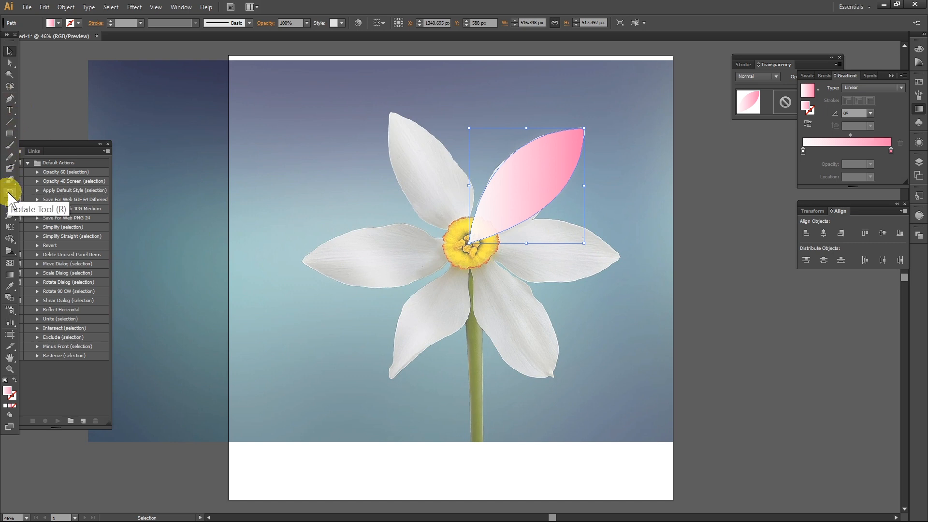
Rotate a copy of the pink petal about -51.6° around the flower's centre so it covers the neighbouring petal.
{"action": "left_click_drag", "start_coordinate": [10, 193], "coordinate": [52, 195]}
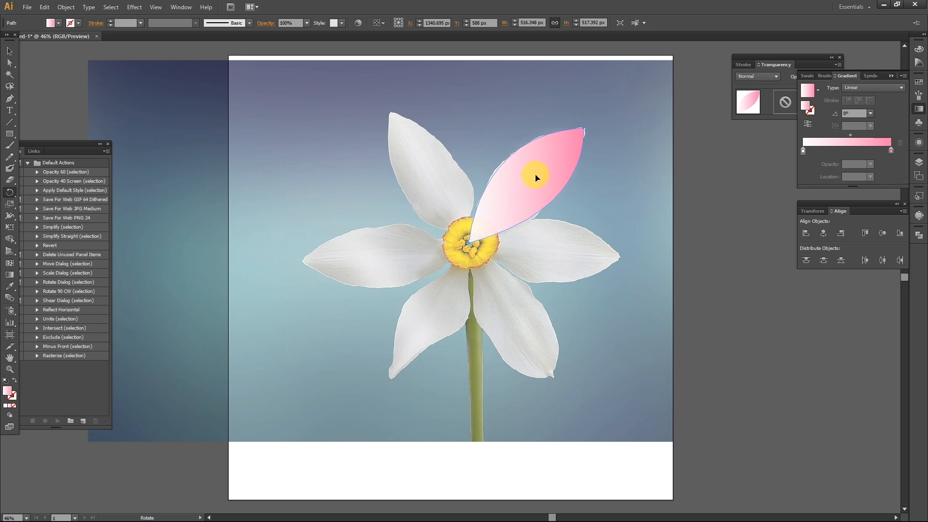
{"action": "key", "text": "alt"}
{"action": "key", "text": "alt"}
{"action": "key", "text": "alt"}
{"action": "key", "text": "alt"}
{"action": "key", "text": "alt"}
{"action": "key", "text": "alt"}
{"action": "left_click_drag", "start_coordinate": [538, 168], "coordinate": [608, 255]}
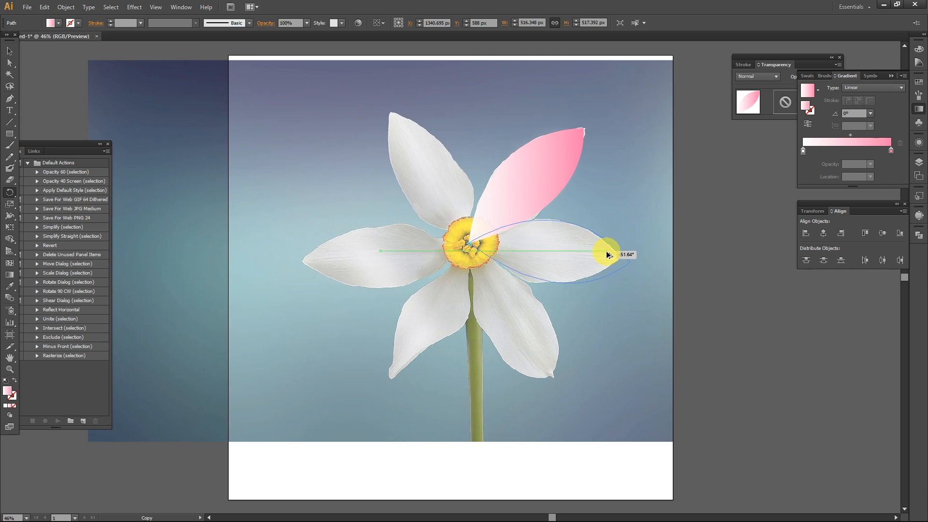
{"action": "left_click_drag", "start_coordinate": [607, 252], "coordinate": [607, 252]}
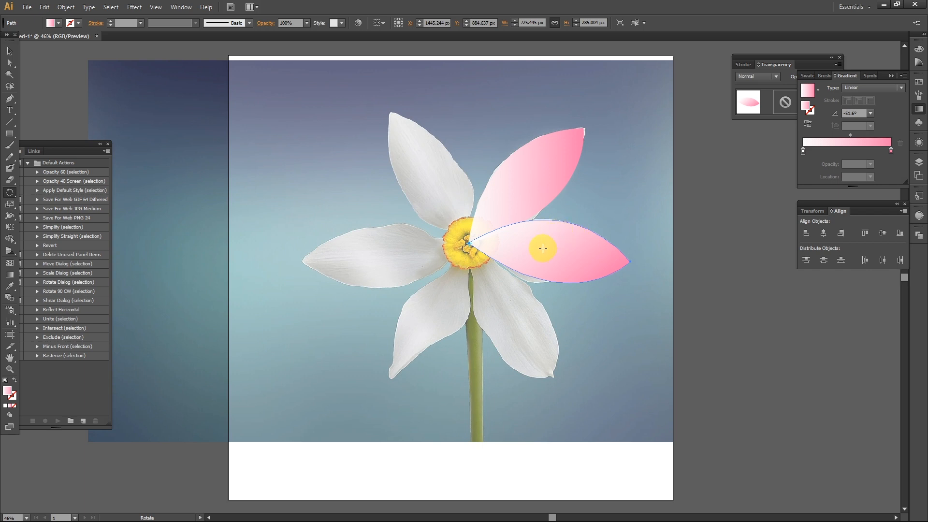
Repeat the rotated petal copy five more times to complete a ring of seven petals, and deselect.
{"action": "key", "text": "v"}
{"action": "key", "text": "ctrl+d"}
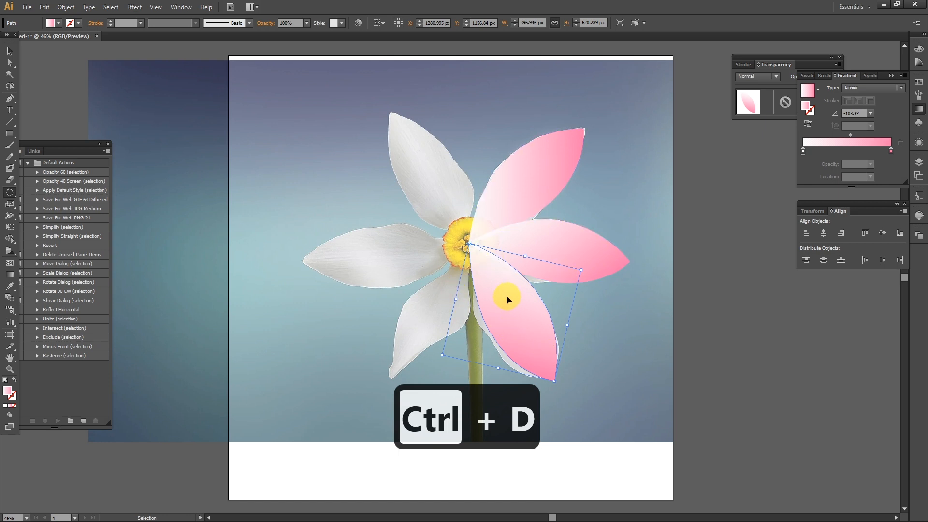
{"action": "key", "text": "ctrl+d"}
{"action": "key", "text": "ctrl+d"}
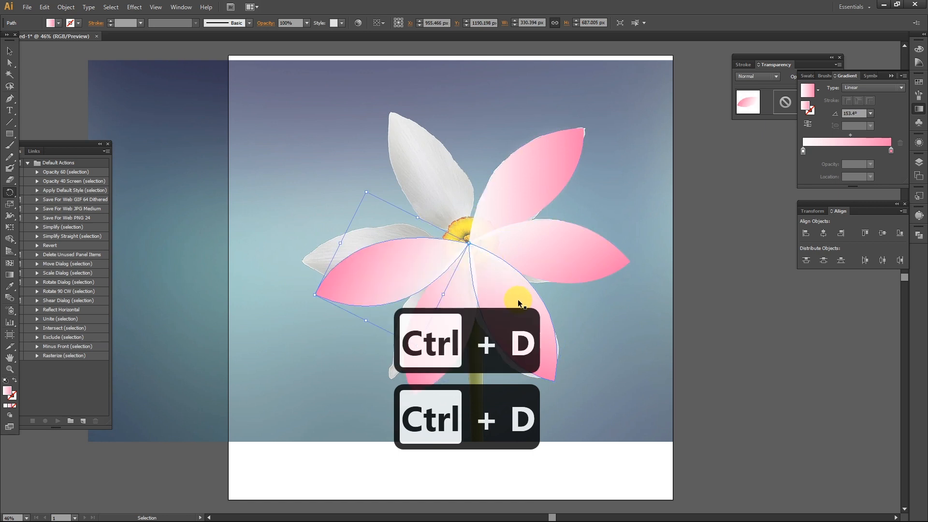
{"action": "key", "text": "ctrl+d"}
{"action": "key", "text": "ctrl+d"}
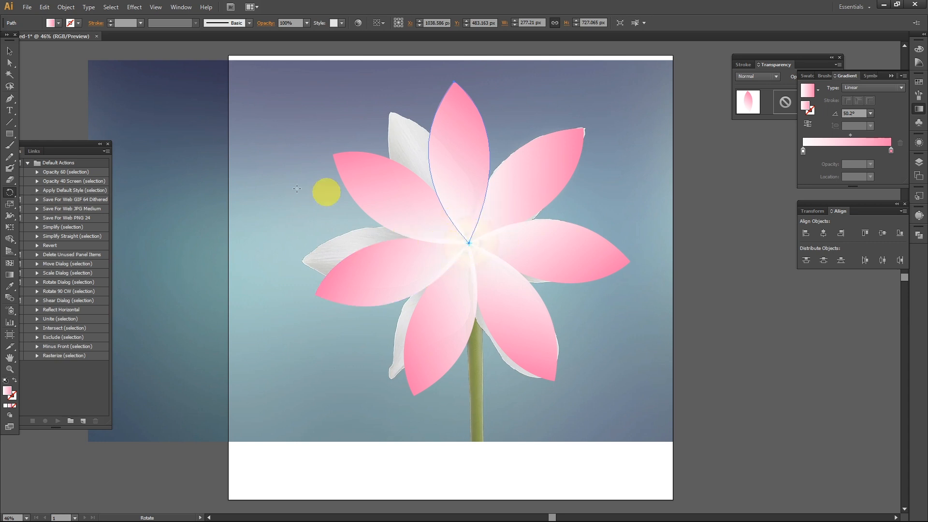
{"action": "left_click", "coordinate": [10, 54]}
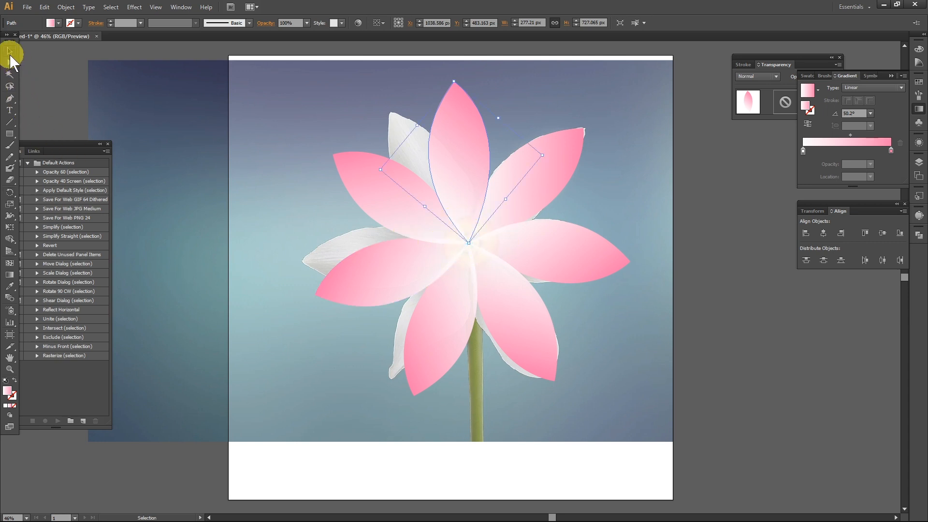
{"action": "left_click", "coordinate": [125, 106]}
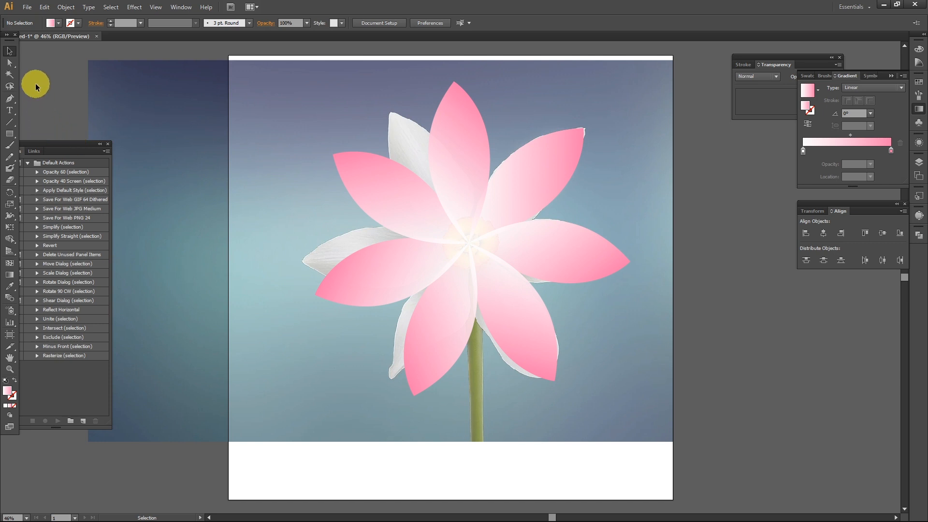
Draw a circle about 296 px in diameter centred where the petals meet and fill it with the orange radial gradient preset.
{"action": "left_click_drag", "start_coordinate": [13, 132], "coordinate": [72, 153]}
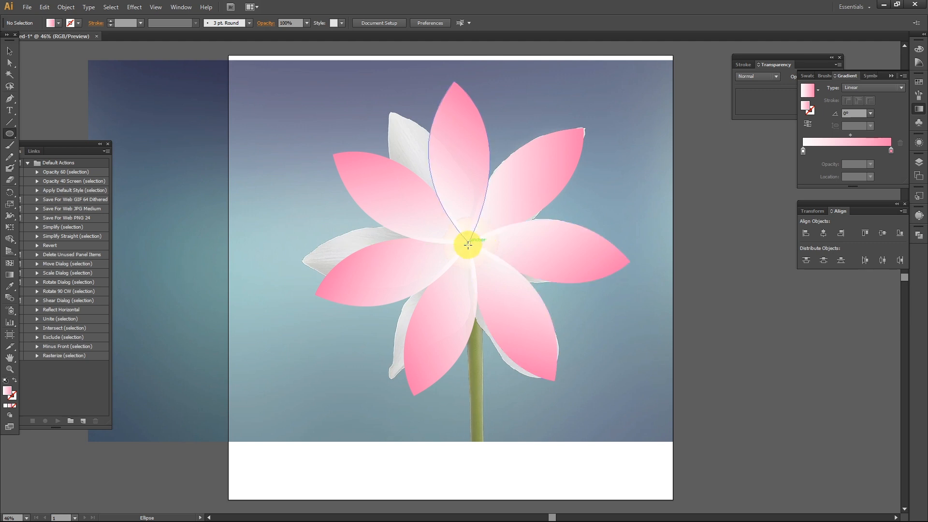
{"action": "mouse_move", "coordinate": [472, 244]}
{"action": "left_mouse_down"}
{"action": "mouse_move", "coordinate": [523, 290]}
{"action": "mouse_move", "coordinate": [517, 272]}
{"action": "mouse_move", "coordinate": [522, 304]}
{"action": "mouse_move", "coordinate": [512, 253]}
{"action": "mouse_move", "coordinate": [520, 312]}
{"action": "mouse_move", "coordinate": [512, 249]}
{"action": "mouse_move", "coordinate": [520, 296]}
{"action": "mouse_move", "coordinate": [498, 264]}
{"action": "mouse_move", "coordinate": [503, 279]}
{"action": "mouse_move", "coordinate": [503, 269]}
{"action": "mouse_move", "coordinate": [512, 290]}
{"action": "mouse_move", "coordinate": [503, 252]}
{"action": "left_mouse_up"}
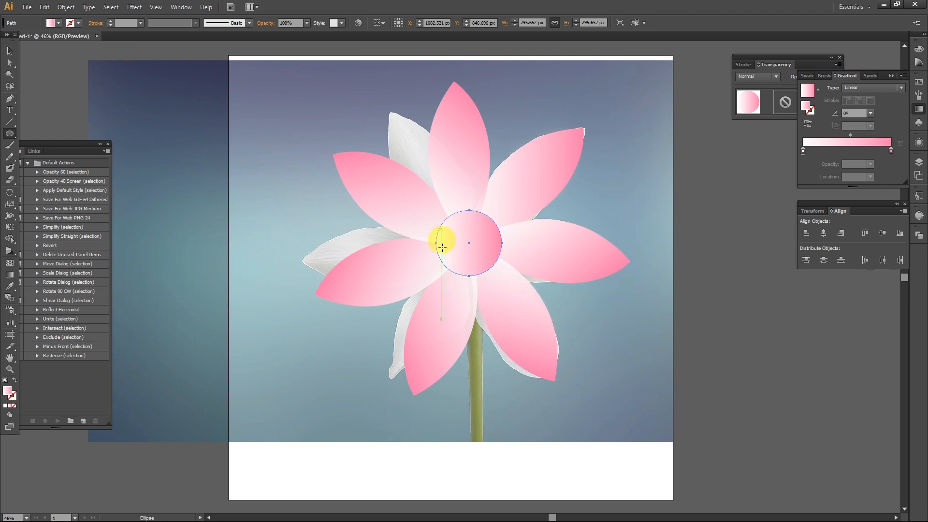
{"action": "left_click", "coordinate": [817, 90]}
{"action": "left_click", "coordinate": [764, 138]}
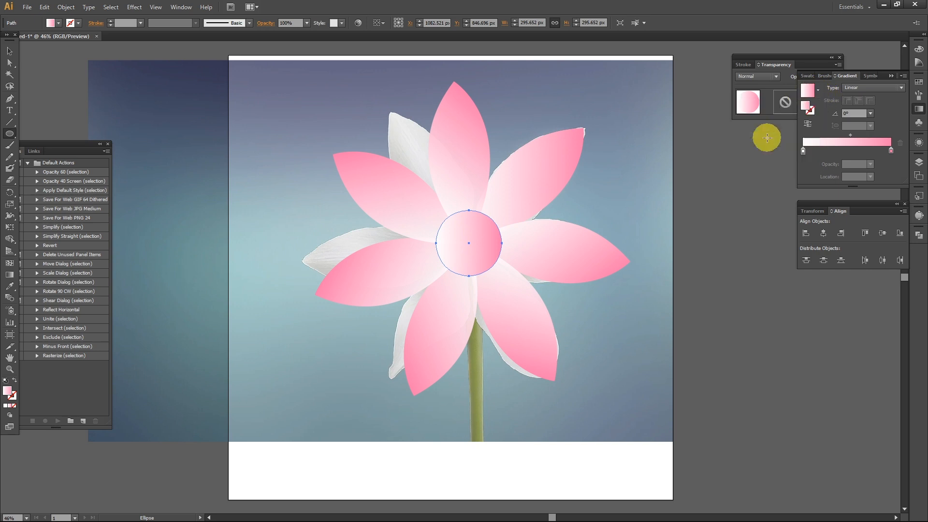
Change the circle gradient's inner stop to yellow (FFFF00) and its outer stop to golden yellow (FFCC1E).
{"action": "left_click", "coordinate": [803, 151]}
{"action": "double_click", "coordinate": [803, 149]}
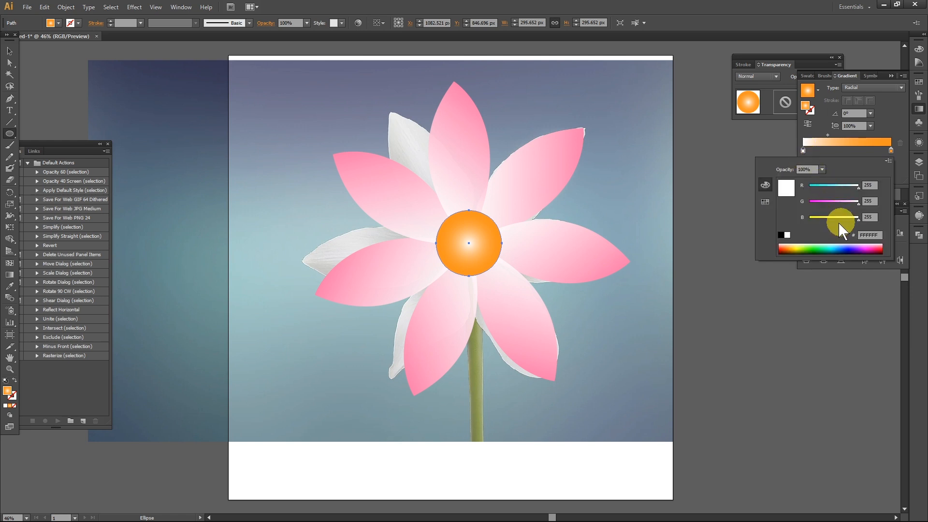
{"action": "left_click_drag", "start_coordinate": [835, 221], "coordinate": [816, 218]}
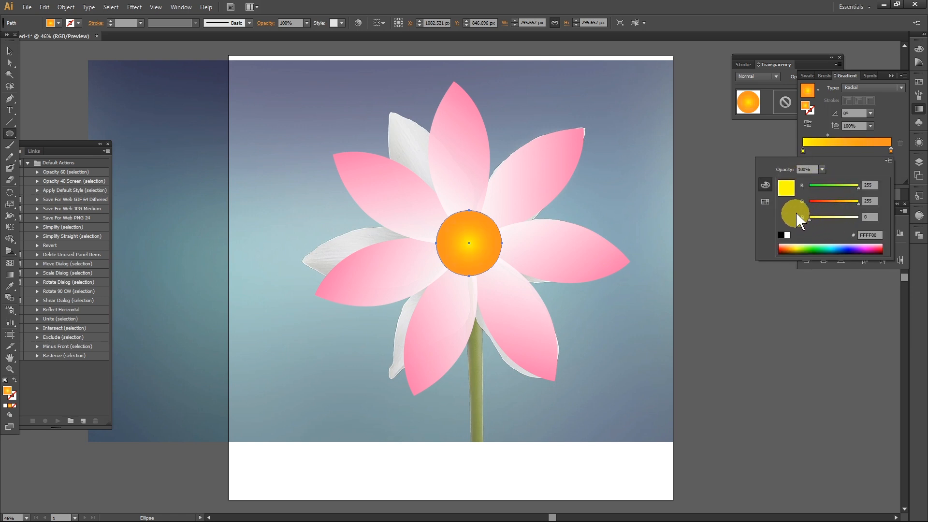
{"action": "left_click", "coordinate": [891, 150]}
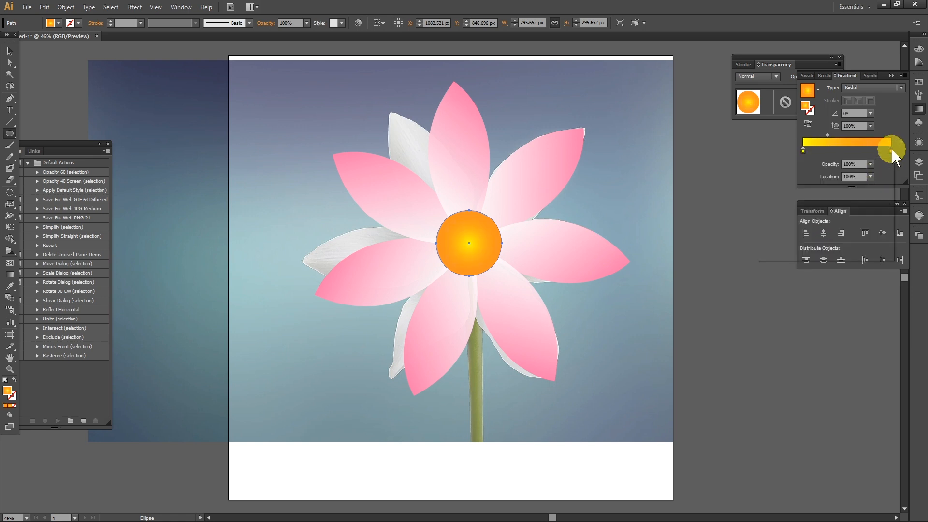
{"action": "left_click_drag", "start_coordinate": [891, 149], "coordinate": [889, 151]}
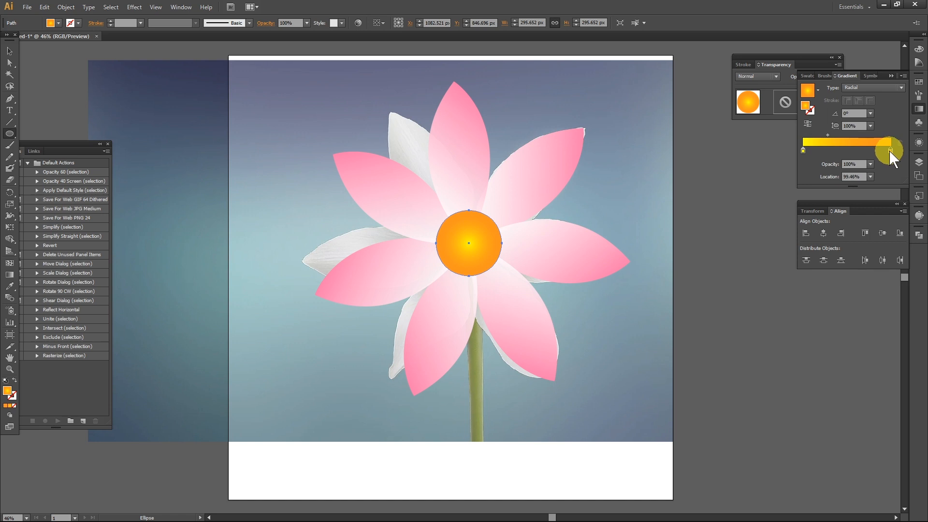
{"action": "double_click", "coordinate": [892, 151]}
{"action": "left_click", "coordinate": [849, 202]}
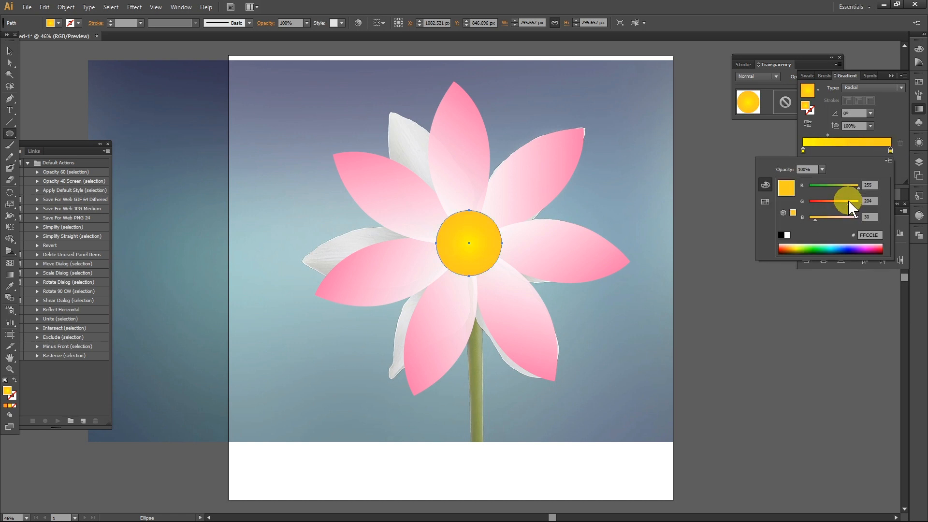
{"action": "left_click", "coordinate": [895, 125]}
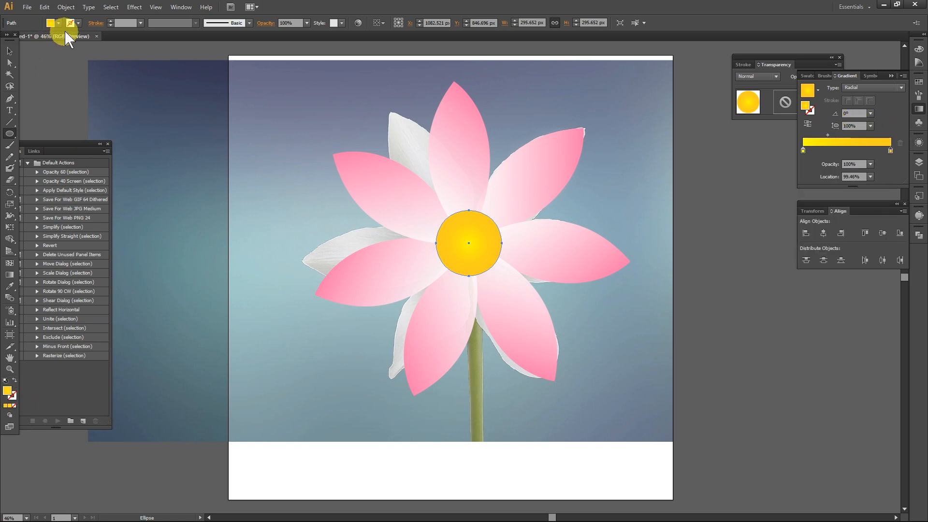
Give the yellow centre circle a red stroke with a weight of 10 pt.
{"action": "left_click", "coordinate": [79, 23]}
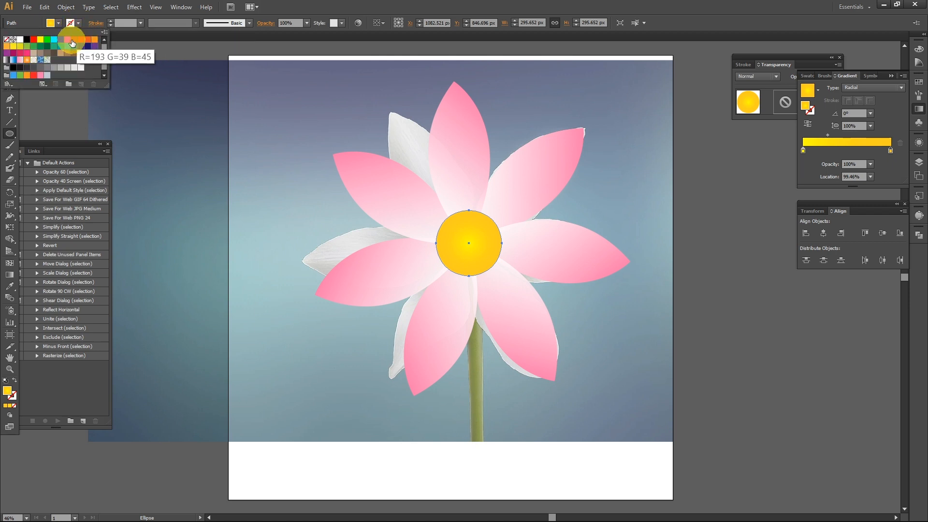
{"action": "left_click", "coordinate": [73, 42]}
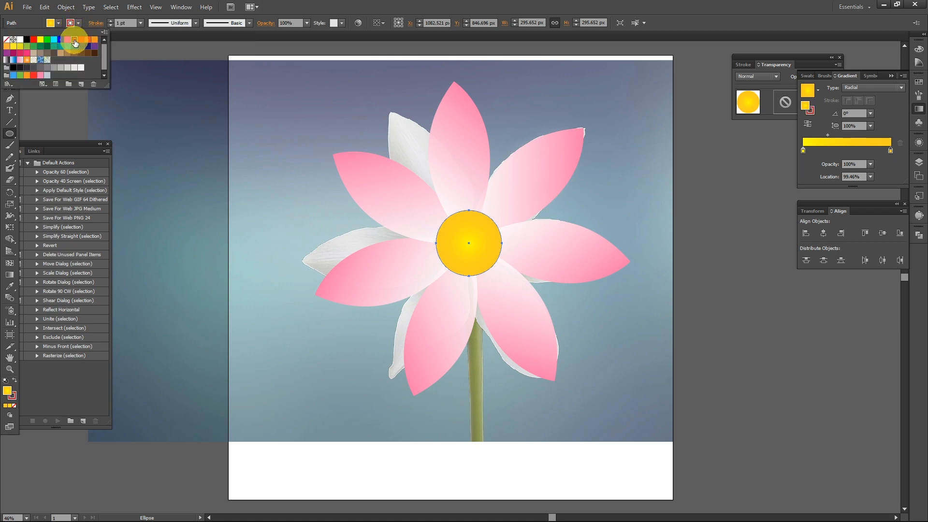
{"action": "left_click", "coordinate": [111, 20]}
{"action": "left_click", "coordinate": [111, 20]}
{"action": "left_click", "coordinate": [111, 21]}
{"action": "left_click", "coordinate": [110, 21]}
{"action": "left_click", "coordinate": [111, 21]}
{"action": "left_click", "coordinate": [110, 20]}
{"action": "left_click", "coordinate": [111, 20]}
{"action": "left_click", "coordinate": [111, 20]}
{"action": "left_click", "coordinate": [110, 20]}
{"action": "left_click", "coordinate": [111, 20]}
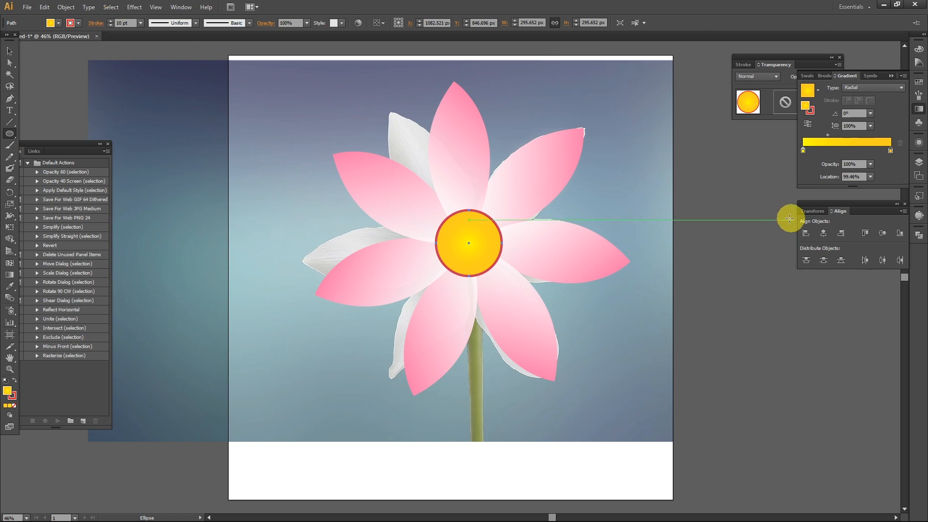
Set the midpoint of the centre circle's radial gradient to about 51.24%.
{"action": "left_click", "coordinate": [10, 50]}
{"action": "left_click", "coordinate": [176, 141]}
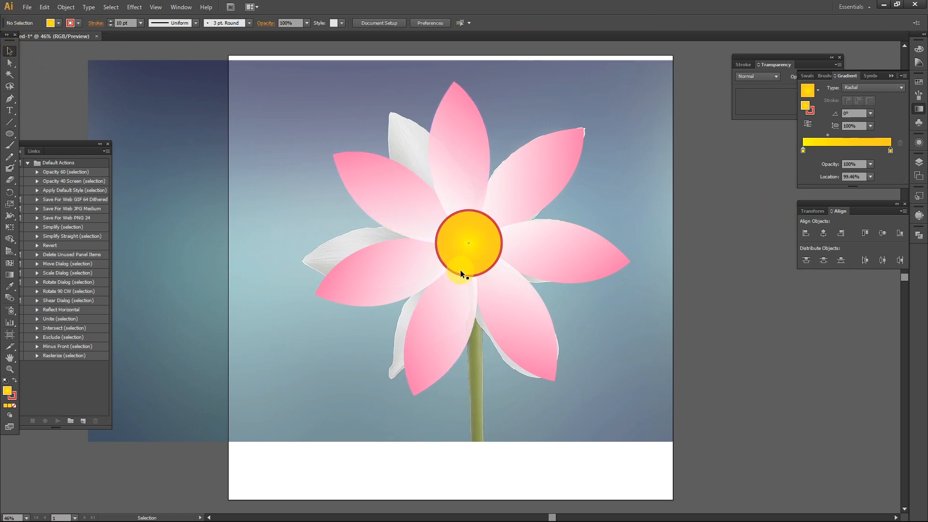
{"action": "left_click", "coordinate": [481, 226]}
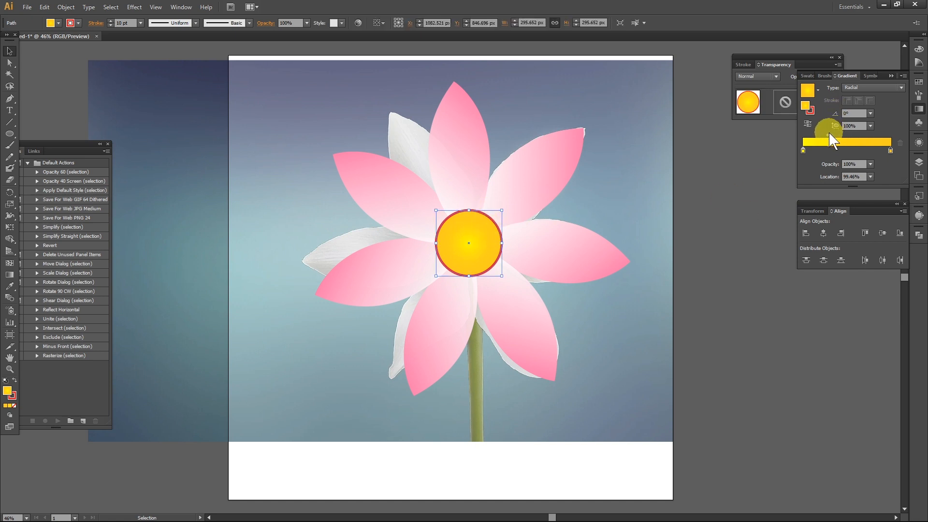
{"action": "left_click", "coordinate": [847, 136]}
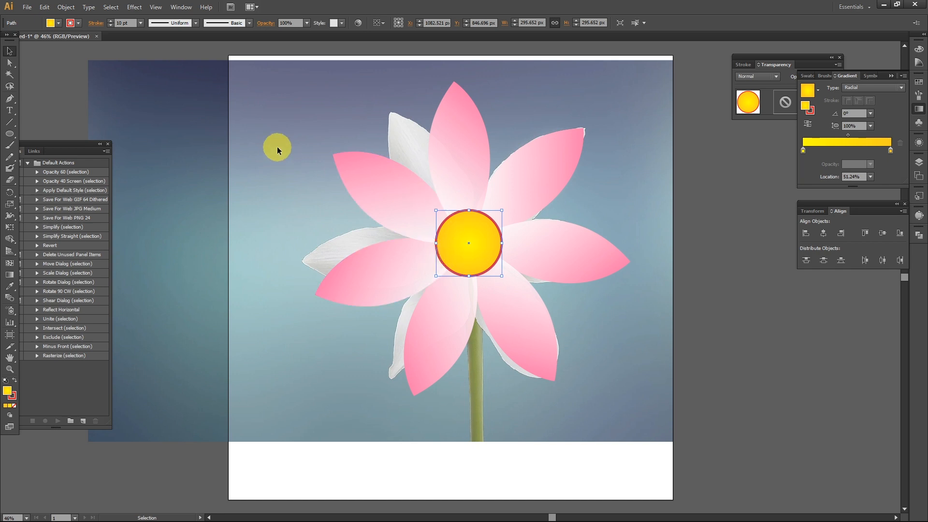
Apply a Roughen effect to the centre circle with a relative size of 4%, detail of 13/in and corner points.
{"action": "left_click", "coordinate": [130, 10]}
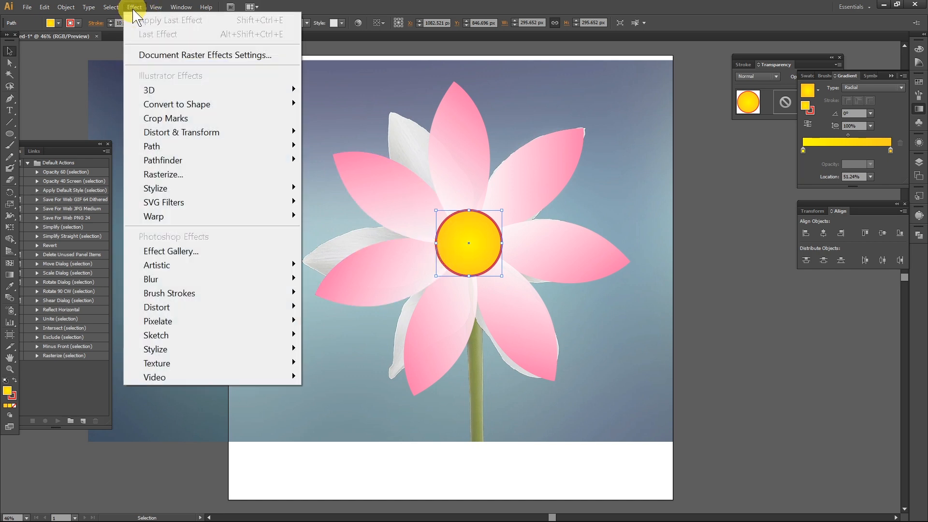
{"action": "mouse_move", "coordinate": [223, 132]}
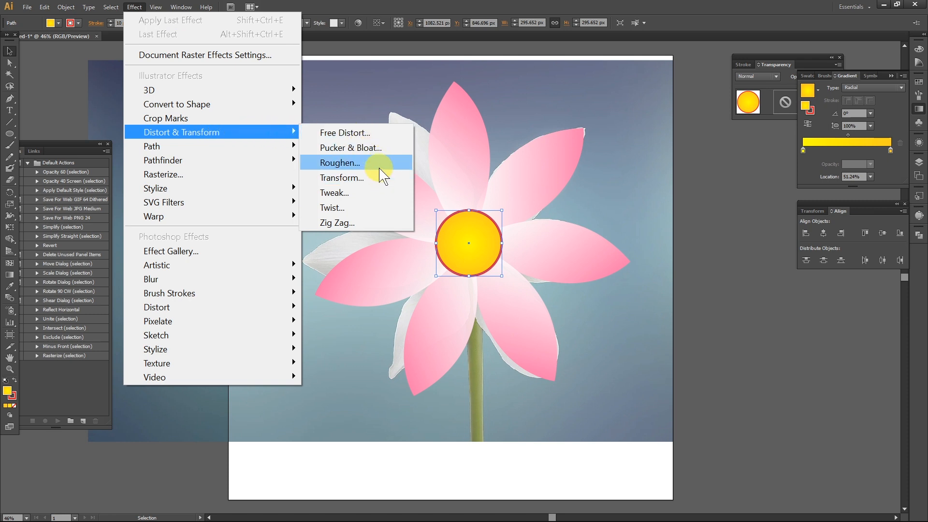
{"action": "left_click", "coordinate": [349, 164]}
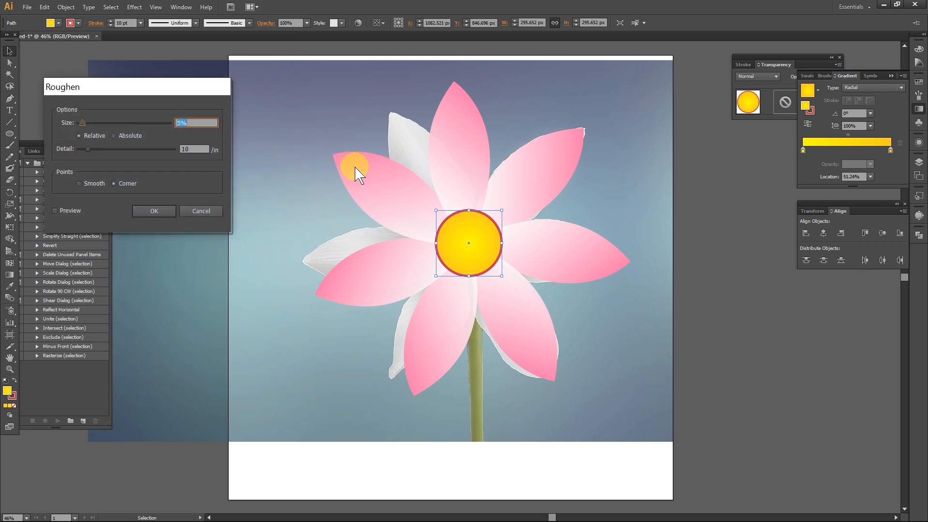
{"action": "left_click", "coordinate": [54, 210]}
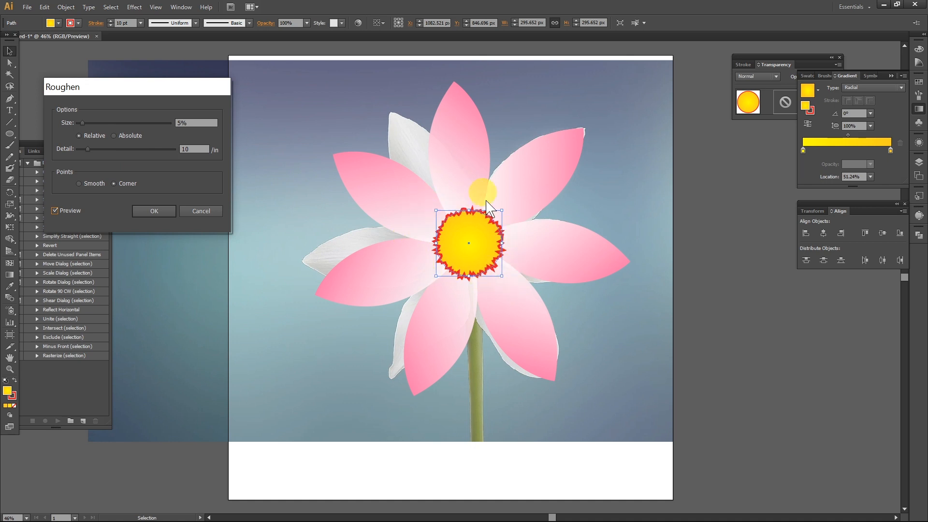
{"action": "left_click_drag", "start_coordinate": [83, 125], "coordinate": [110, 124]}
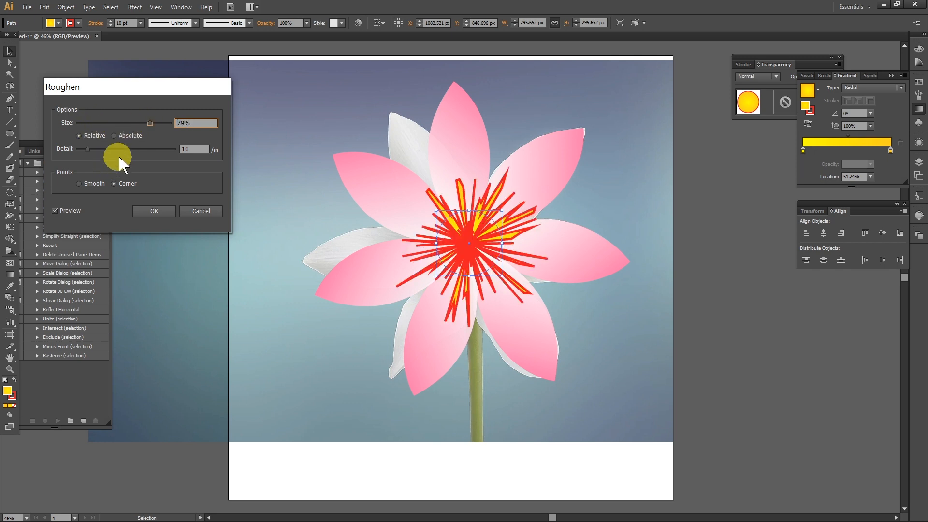
{"action": "left_click_drag", "start_coordinate": [161, 150], "coordinate": [85, 147]}
{"action": "left_click", "coordinate": [95, 122]}
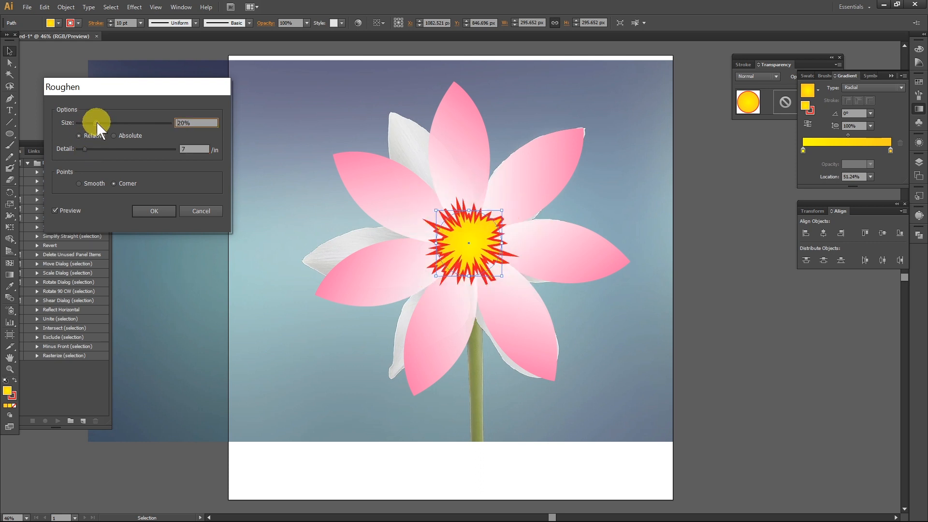
{"action": "left_click_drag", "start_coordinate": [88, 123], "coordinate": [83, 124]}
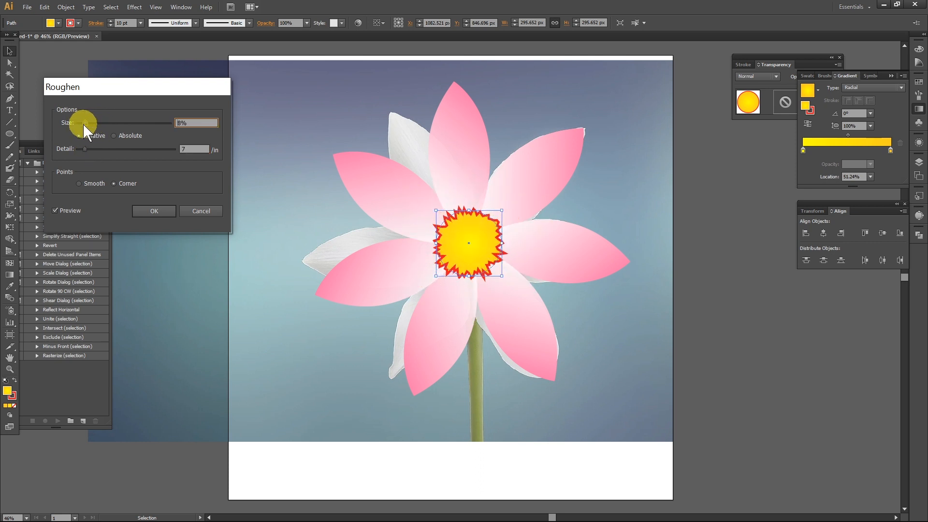
{"action": "left_click", "coordinate": [87, 147]}
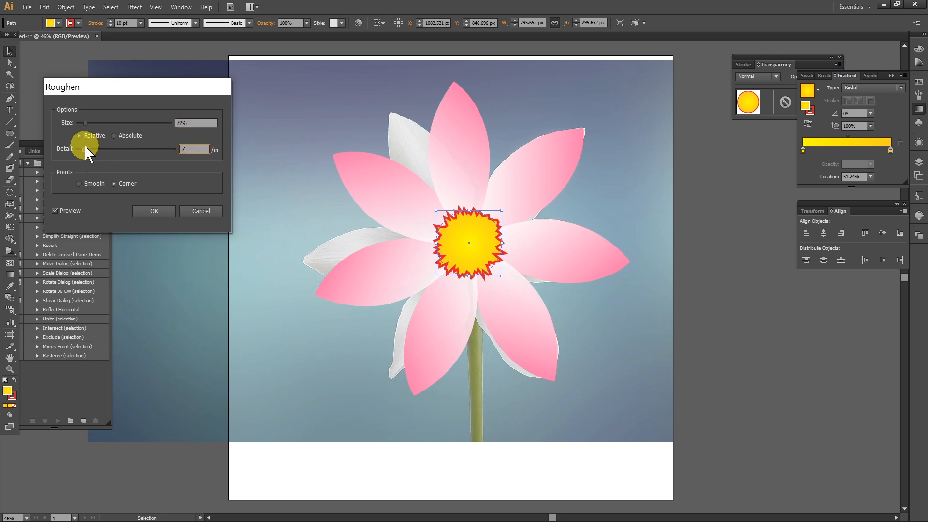
{"action": "left_click_drag", "start_coordinate": [91, 122], "coordinate": [102, 120]}
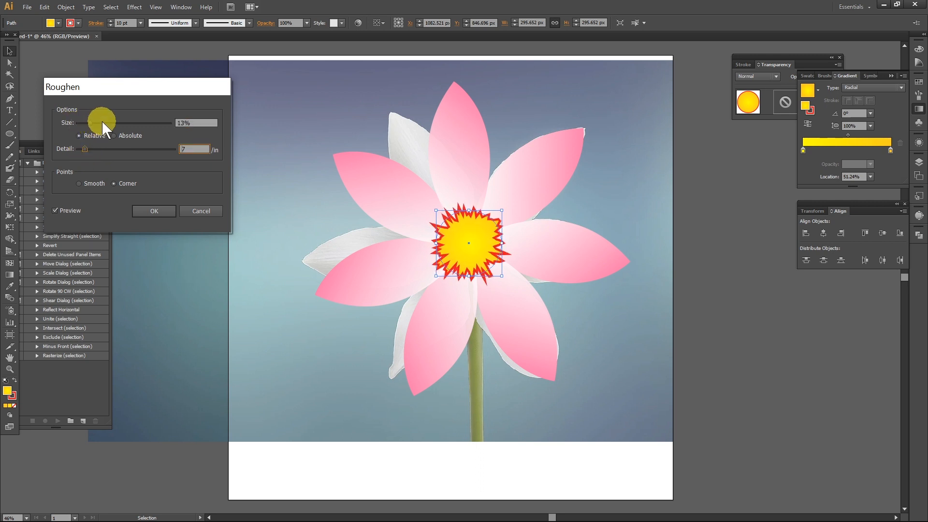
{"action": "left_click_drag", "start_coordinate": [111, 143], "coordinate": [90, 150]}
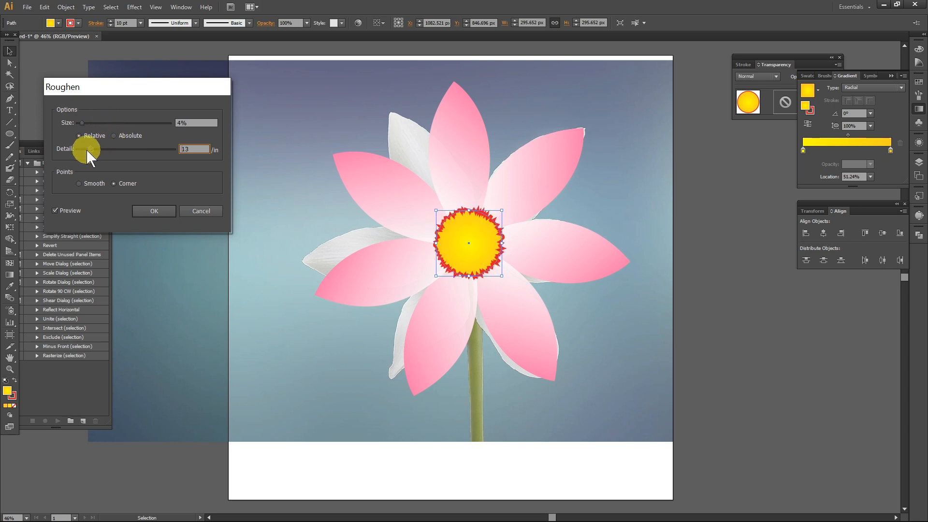
{"action": "left_click", "coordinate": [156, 210]}
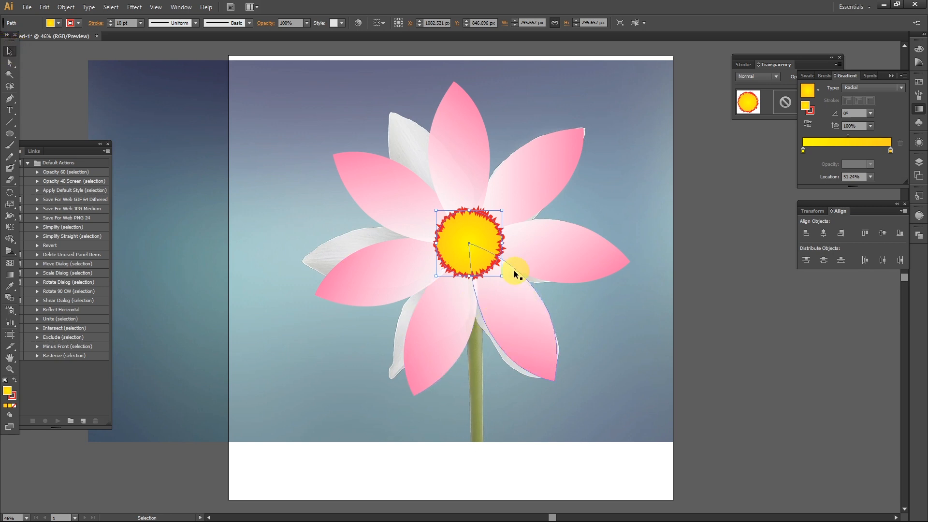
Scale the roughened centre circle down proportionally around its centre to about 197 px in diameter.
{"action": "mouse_move", "coordinate": [501, 276]}
{"action": "left_mouse_down"}
{"action": "mouse_move", "coordinate": [491, 260]}
{"action": "mouse_move", "coordinate": [501, 277]}
{"action": "left_mouse_up"}
{"action": "left_click_drag", "start_coordinate": [501, 276], "coordinate": [493, 265]}
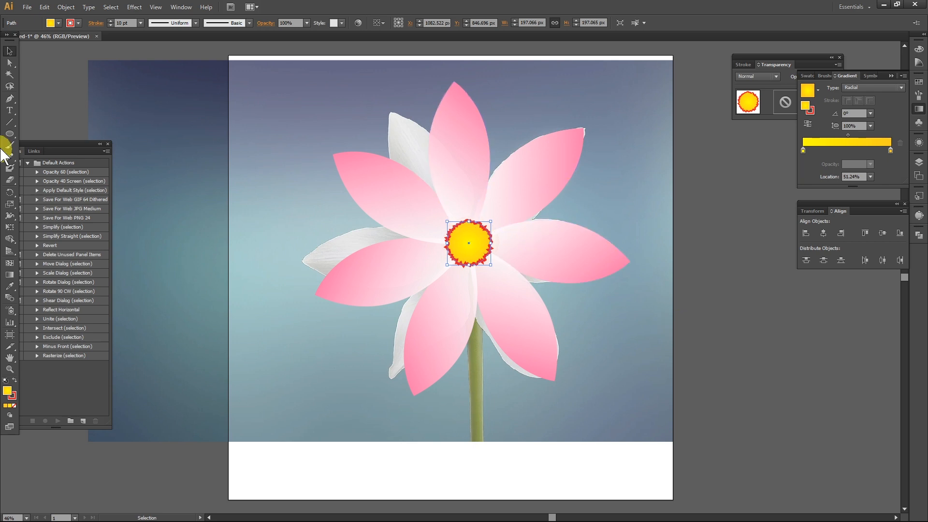
Trace the flower's stem with the Pen tool as a closed four-point shape about 64 px wide and 624 px tall.
{"action": "left_click", "coordinate": [48, 81]}
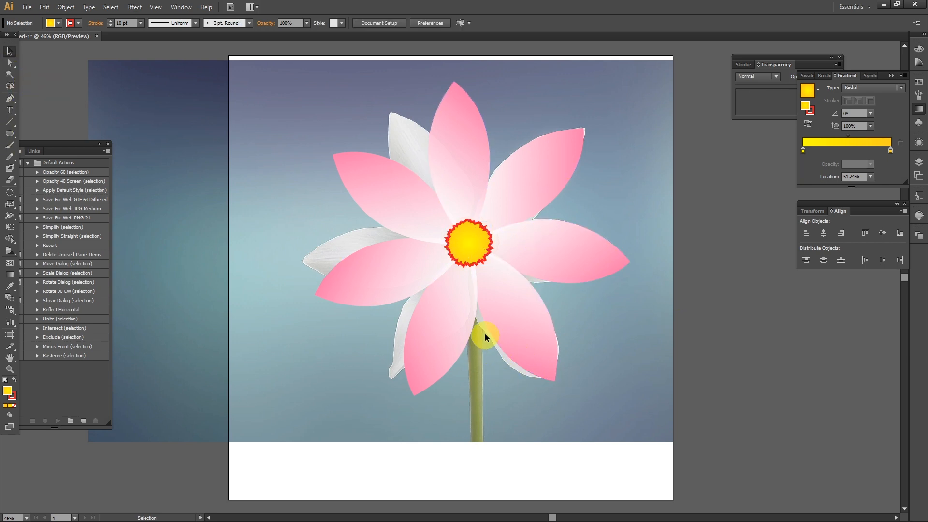
{"action": "key", "text": "p"}
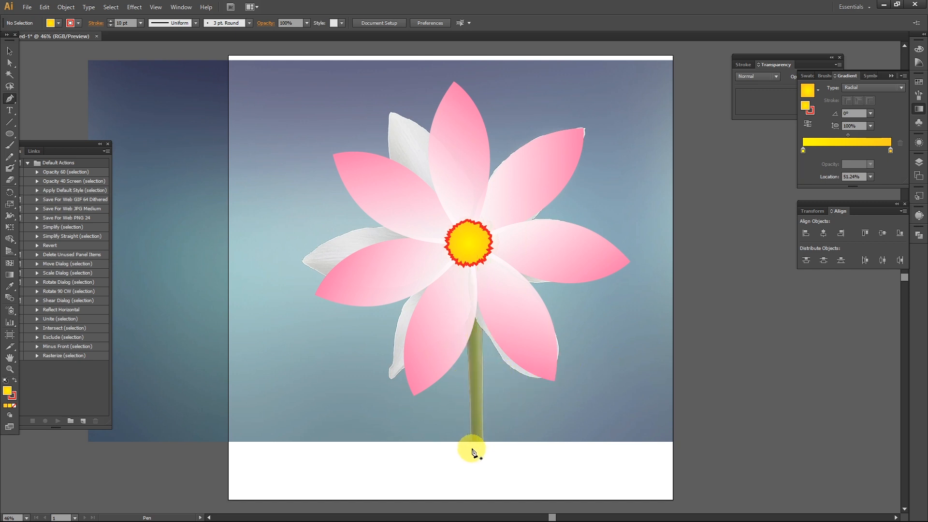
{"action": "left_click_drag", "start_coordinate": [472, 446], "coordinate": [468, 310]}
{"action": "left_click", "coordinate": [468, 306]}
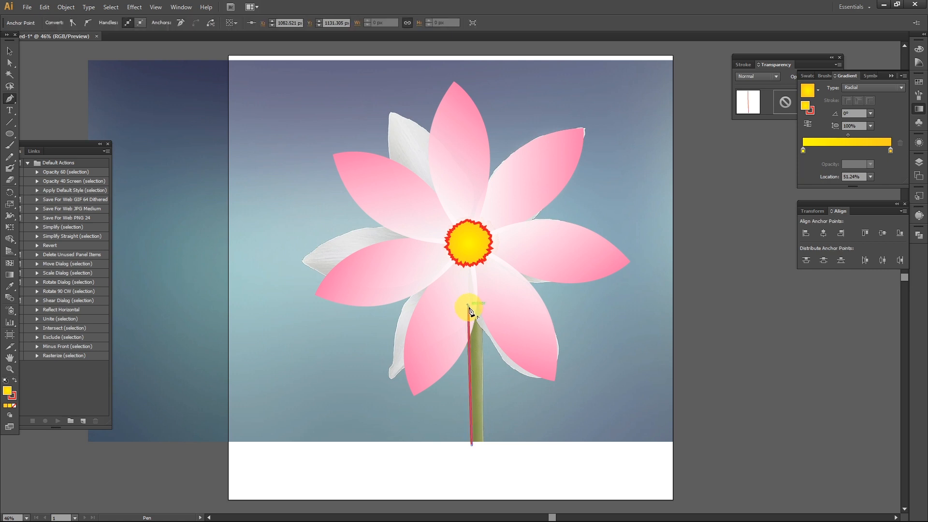
{"action": "left_click", "coordinate": [482, 311]}
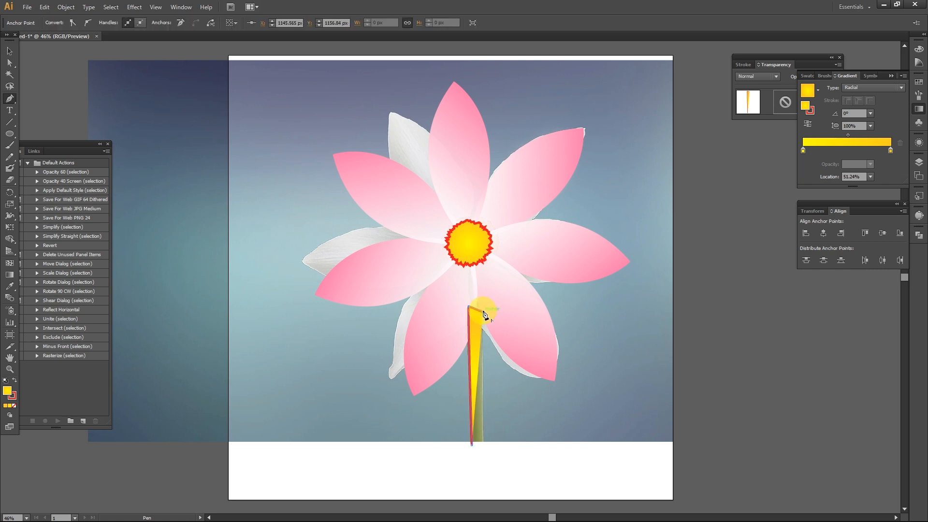
{"action": "left_click", "coordinate": [482, 441]}
{"action": "left_click", "coordinate": [471, 443]}
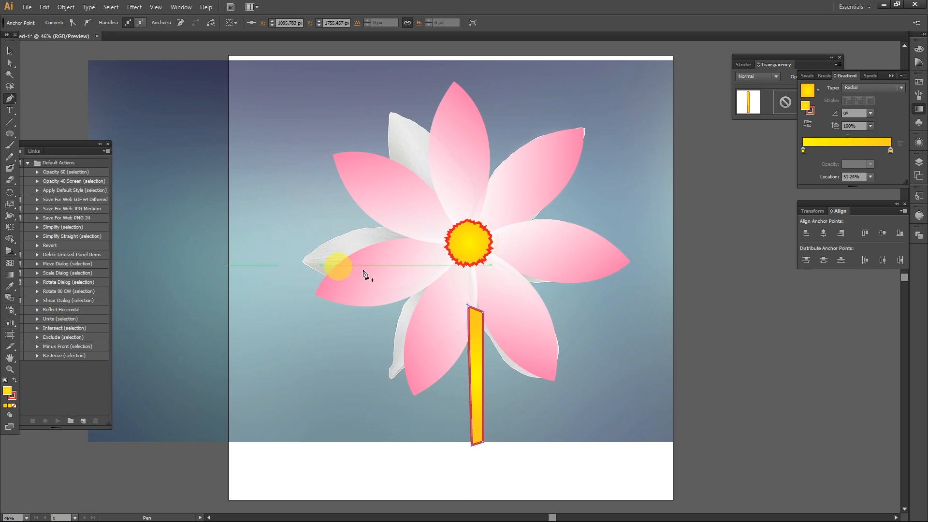
Fill the stem with the Sky gradient preset and switch it to the Orchid preset.
{"action": "left_click", "coordinate": [11, 51]}
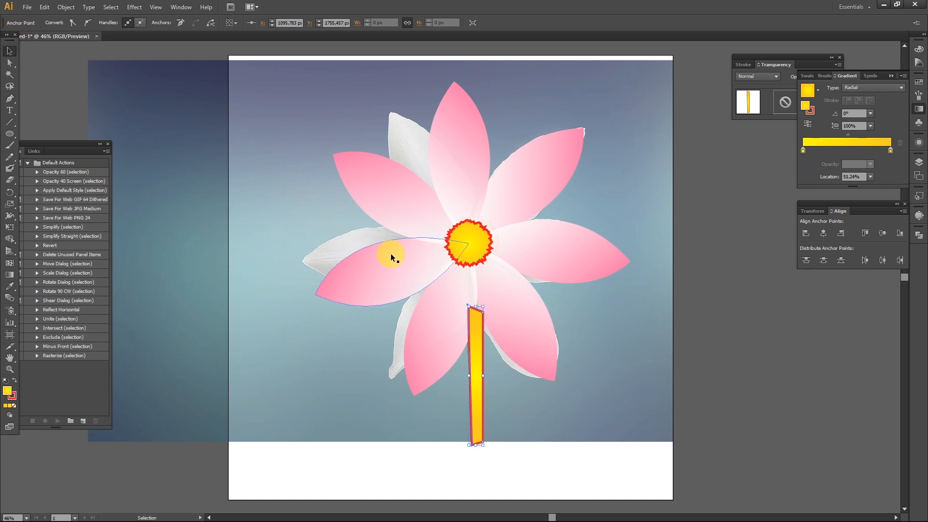
{"action": "left_click", "coordinate": [476, 341]}
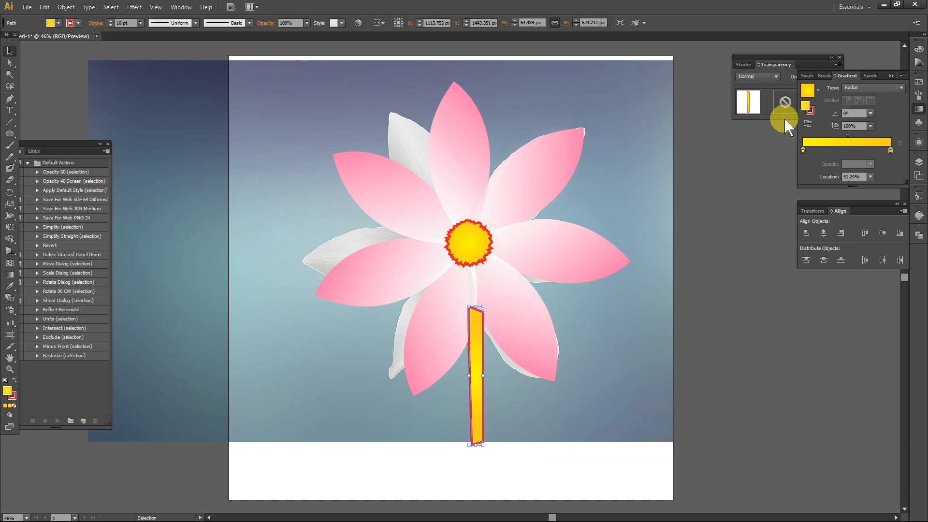
{"action": "left_click", "coordinate": [817, 91]}
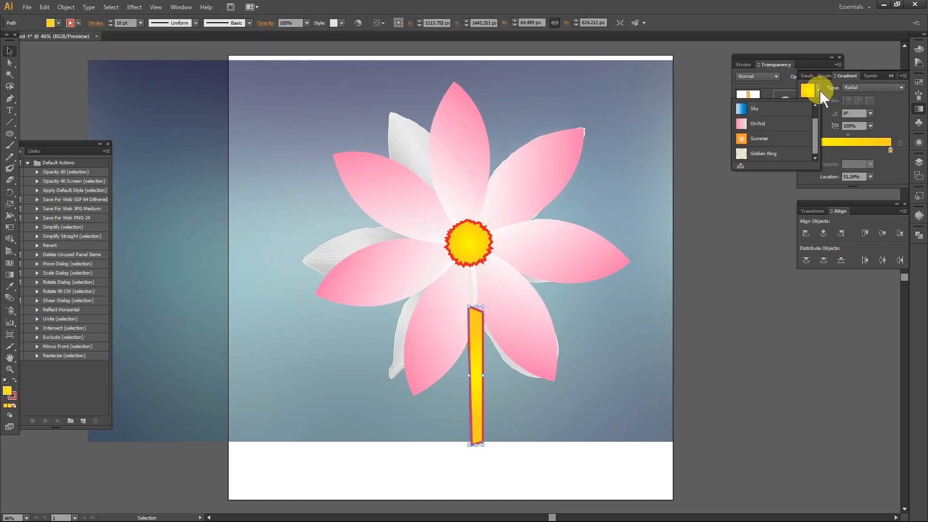
{"action": "left_click", "coordinate": [765, 110]}
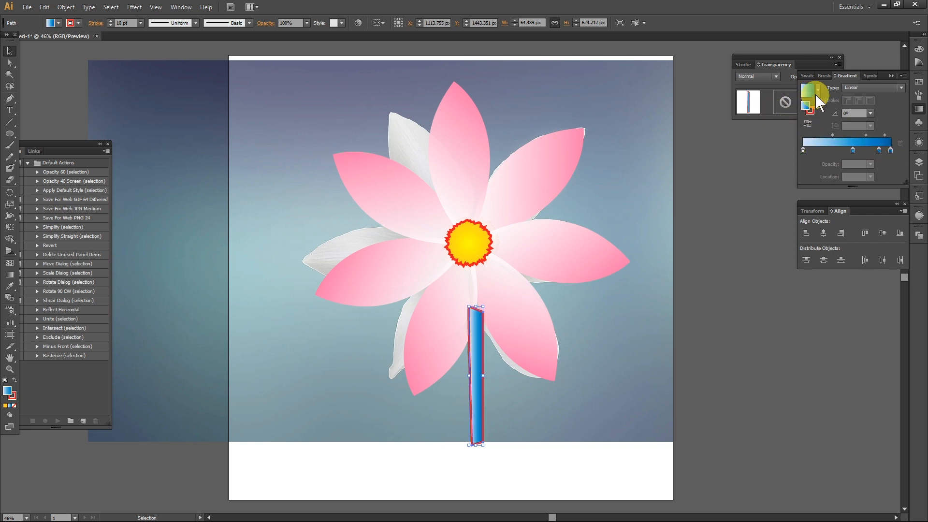
{"action": "left_click", "coordinate": [819, 92]}
{"action": "left_click", "coordinate": [773, 122]}
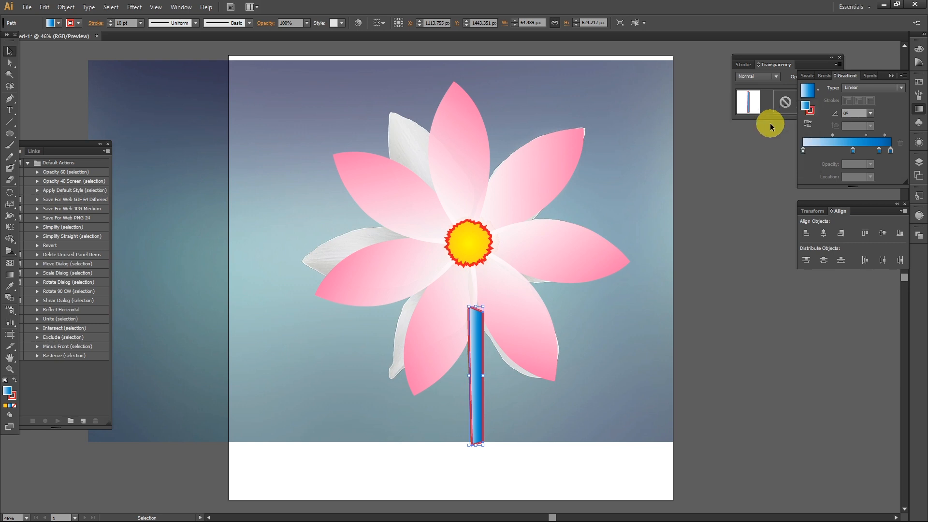
Set the end stop of the stem's gradient to green (RGB 0, 169, 63) with 100% opacity.
{"action": "left_click", "coordinate": [891, 150]}
{"action": "double_click", "coordinate": [890, 150]}
{"action": "left_click", "coordinate": [816, 247]}
{"action": "left_click_drag", "start_coordinate": [817, 245], "coordinate": [822, 247]}
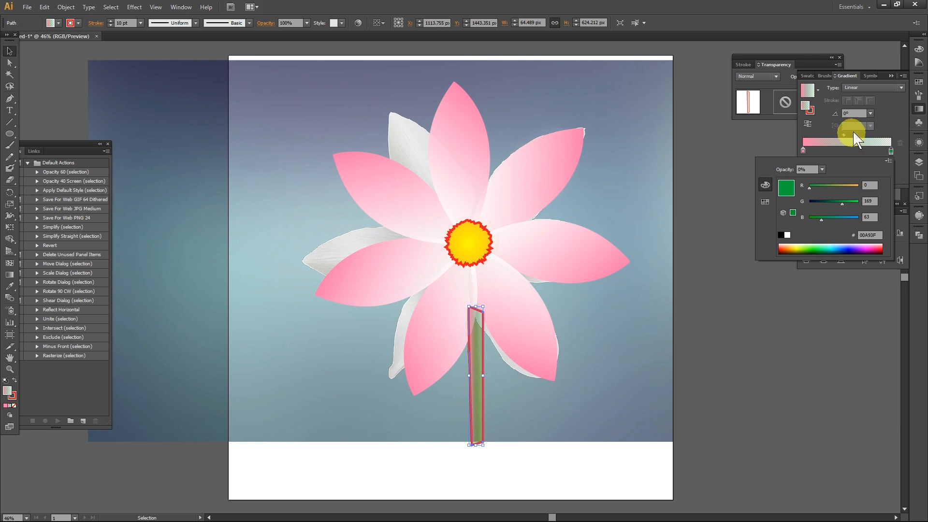
{"action": "left_click", "coordinate": [896, 115]}
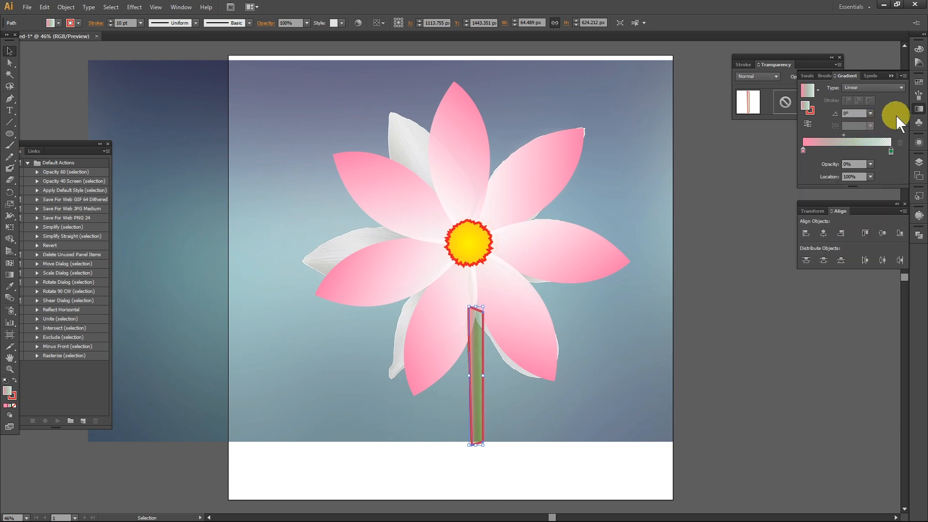
{"action": "left_click", "coordinate": [871, 164]}
{"action": "left_click", "coordinate": [877, 279]}
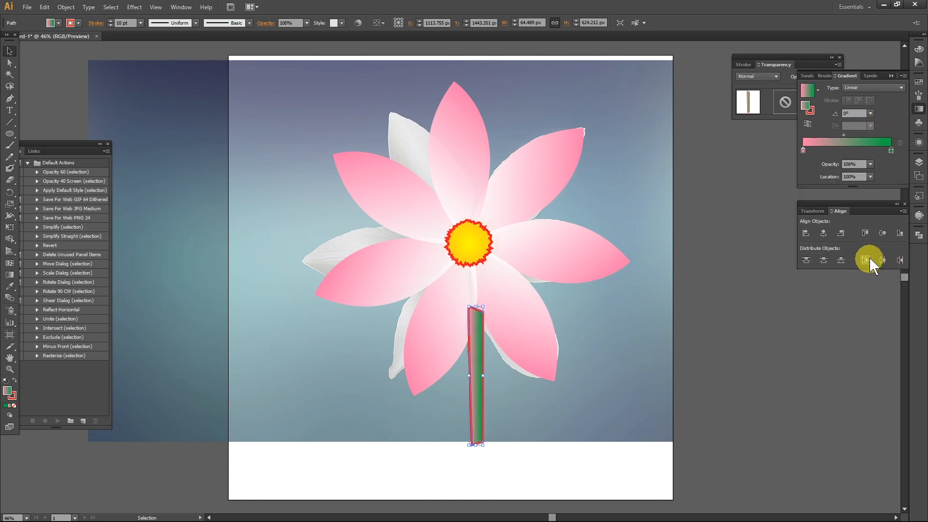
Set the start stop of the stem's gradient to light green (RGB 135, 255, 84).
{"action": "double_click", "coordinate": [803, 150]}
{"action": "left_click", "coordinate": [803, 150]}
{"action": "double_click", "coordinate": [802, 151]}
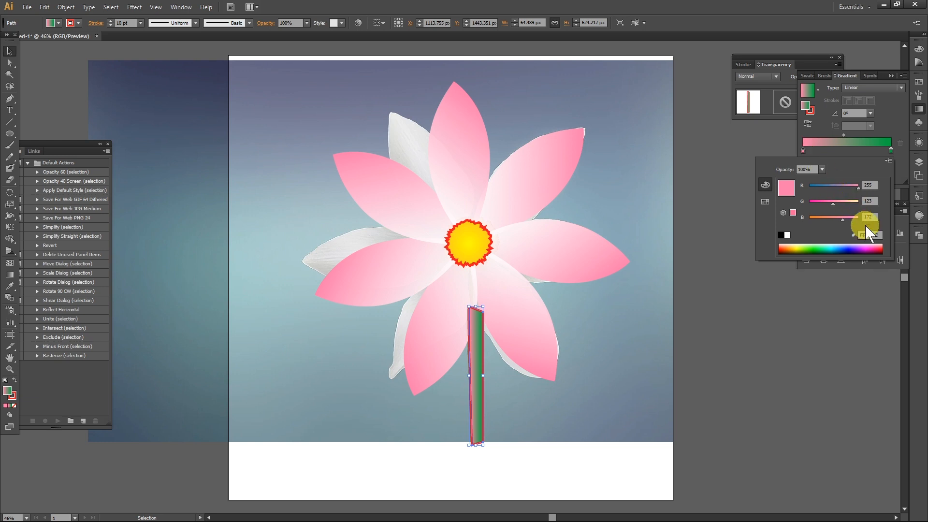
{"action": "left_click", "coordinate": [810, 246]}
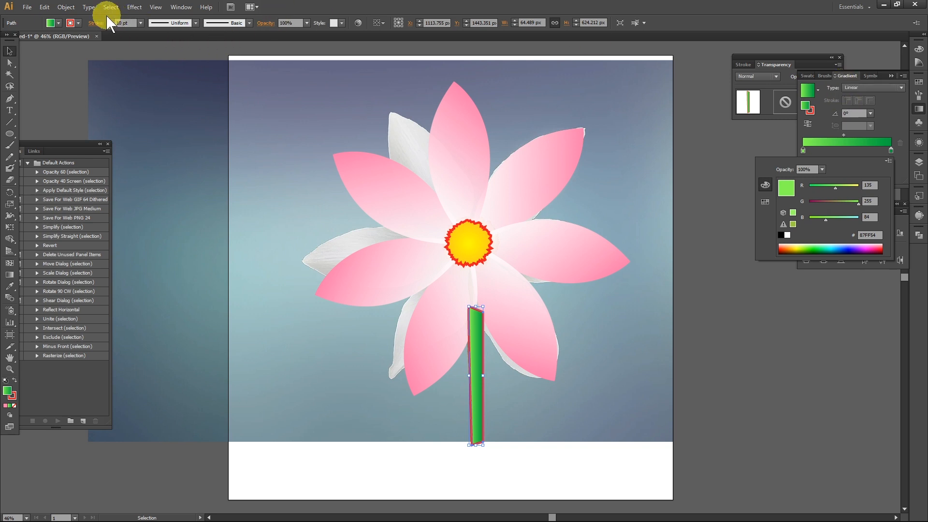
Remove the red stroke from the stem by setting its stroke to None.
{"action": "left_click", "coordinate": [78, 23]}
{"action": "left_click", "coordinate": [77, 23]}
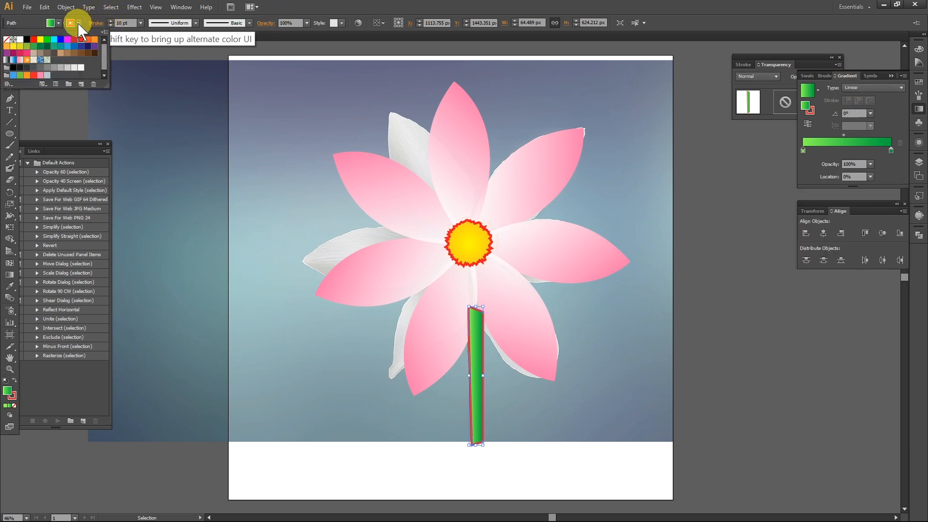
{"action": "left_click", "coordinate": [6, 40]}
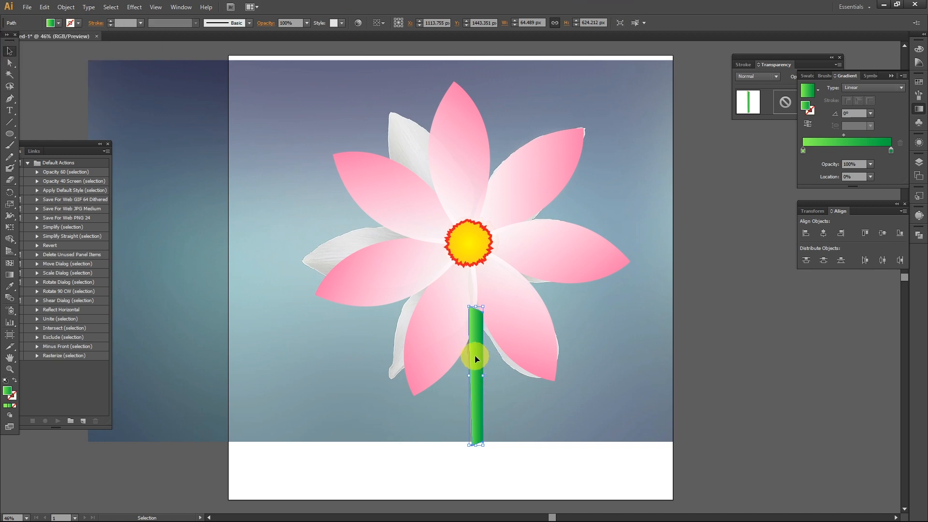
Move the stem path below all petals and directly above the image, and shift it to about X 1121 px, Y 1427 px.
{"action": "left_click", "coordinate": [919, 163]}
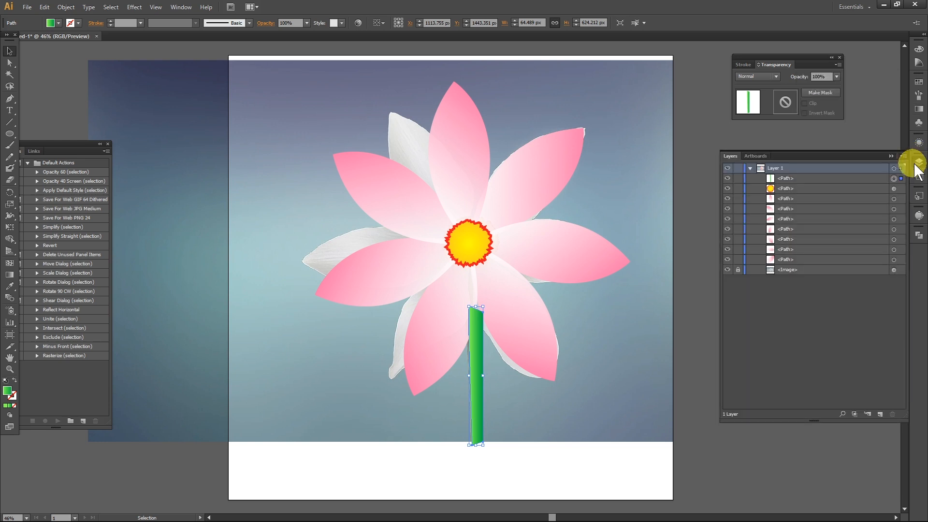
{"action": "left_click", "coordinate": [795, 182]}
{"action": "left_click_drag", "start_coordinate": [804, 183], "coordinate": [829, 266]}
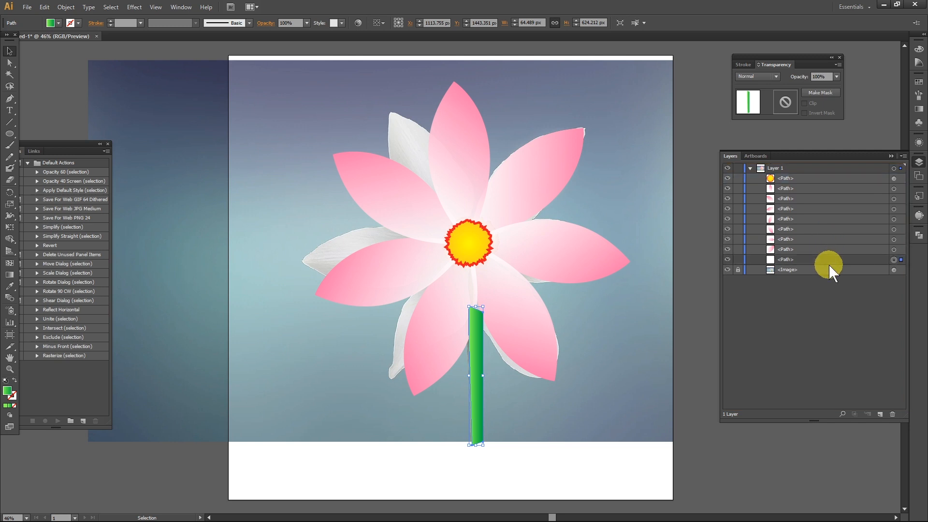
{"action": "left_click", "coordinate": [681, 365]}
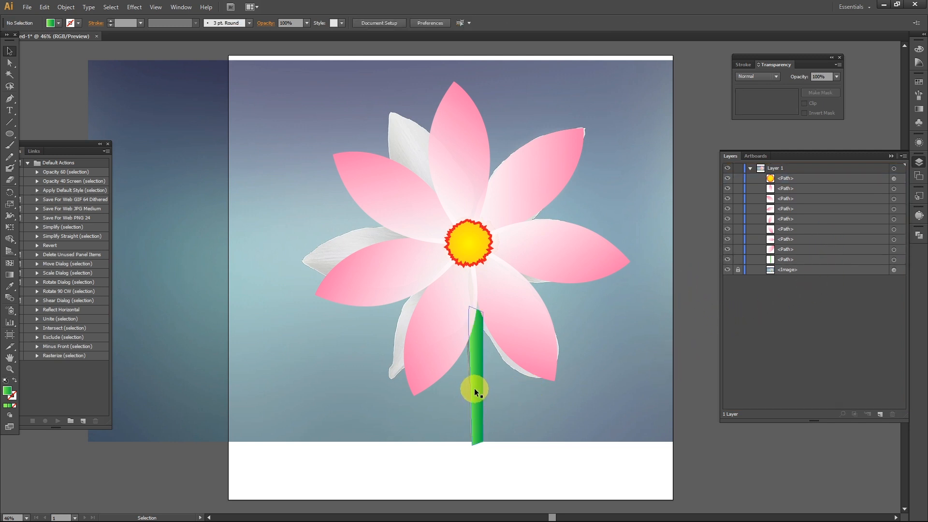
{"action": "left_click_drag", "start_coordinate": [478, 392], "coordinate": [480, 393]}
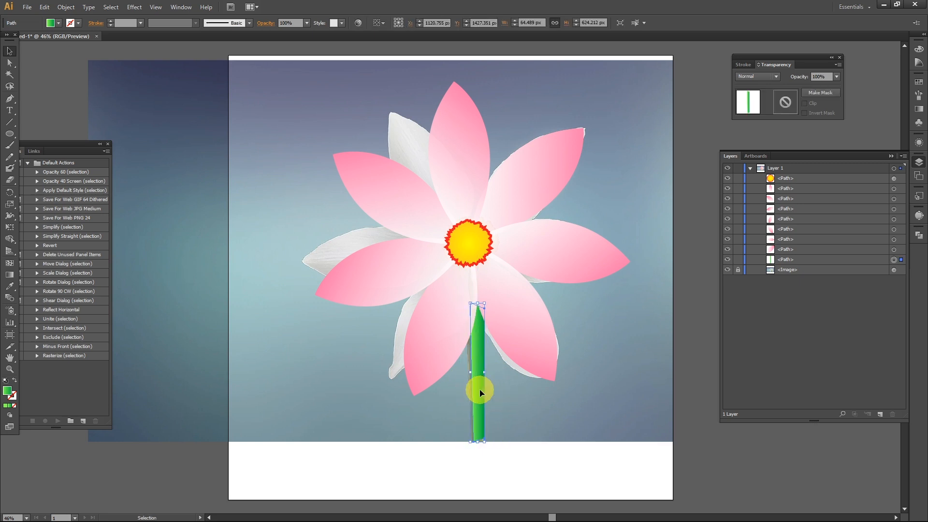
{"action": "left_click", "coordinate": [745, 469]}
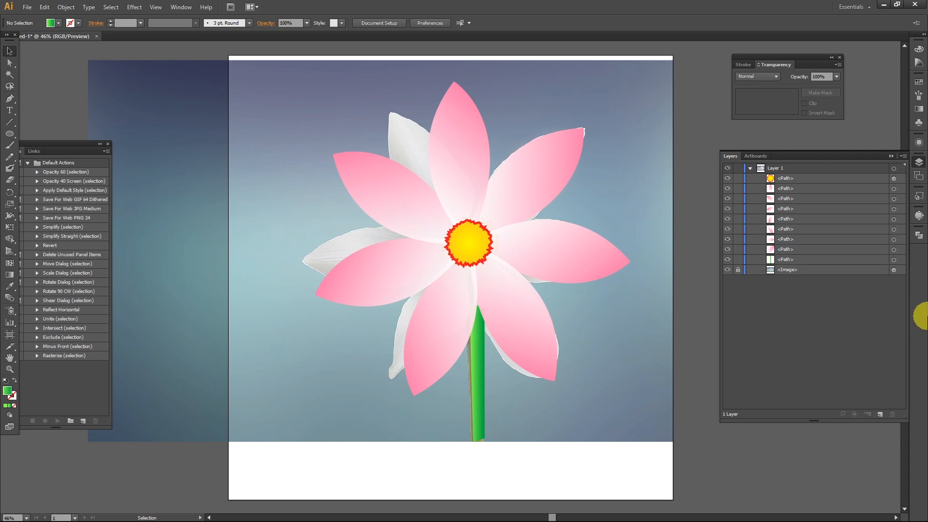
Hide the locked reference photo in Layer 1 and leave the vector flower deselected.
{"action": "left_click", "coordinate": [738, 270]}
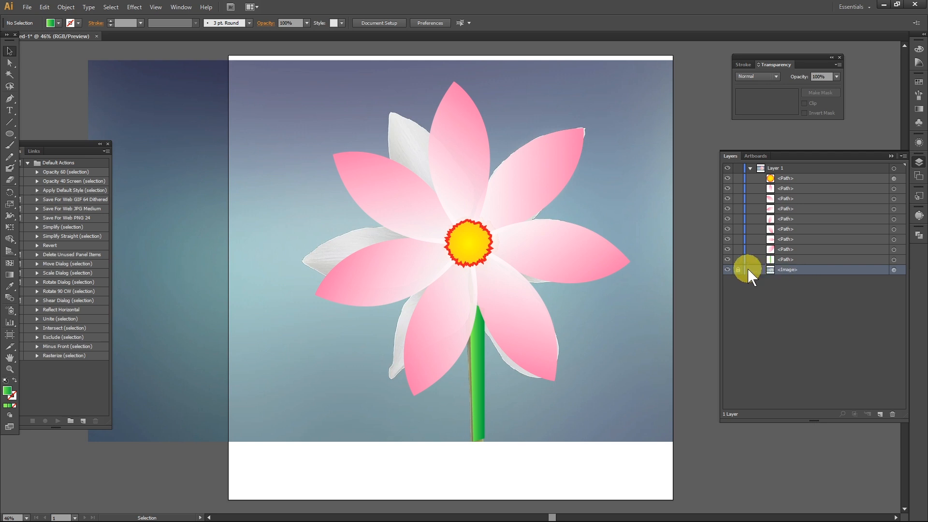
{"action": "left_click", "coordinate": [727, 269]}
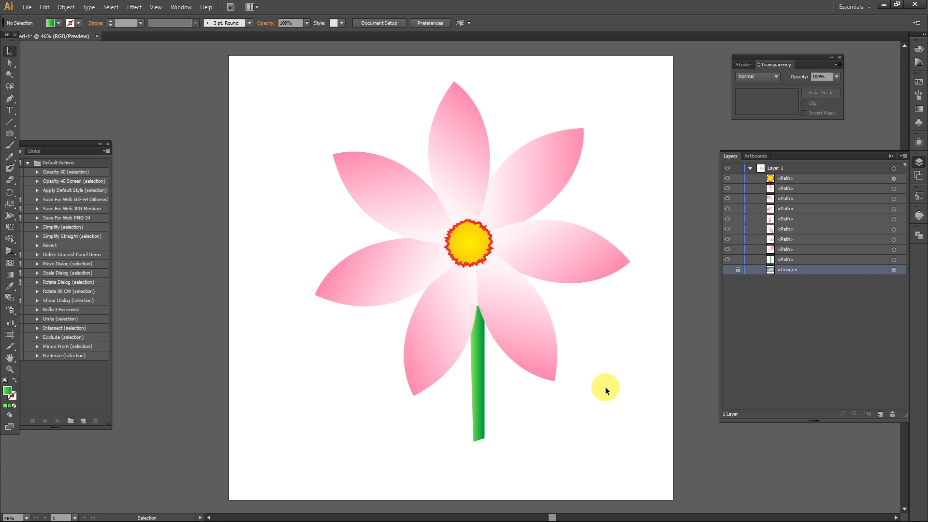
{"action": "left_click", "coordinate": [479, 357]}
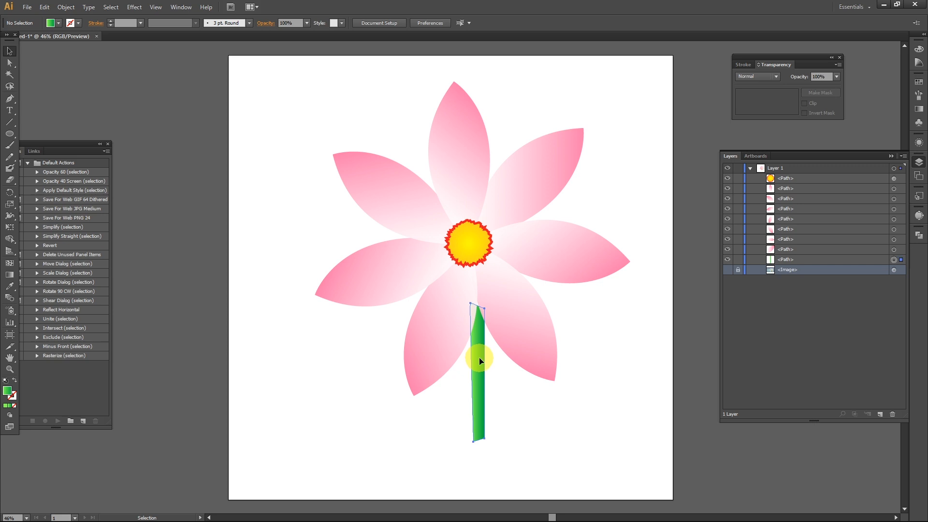
{"action": "left_click", "coordinate": [576, 456]}
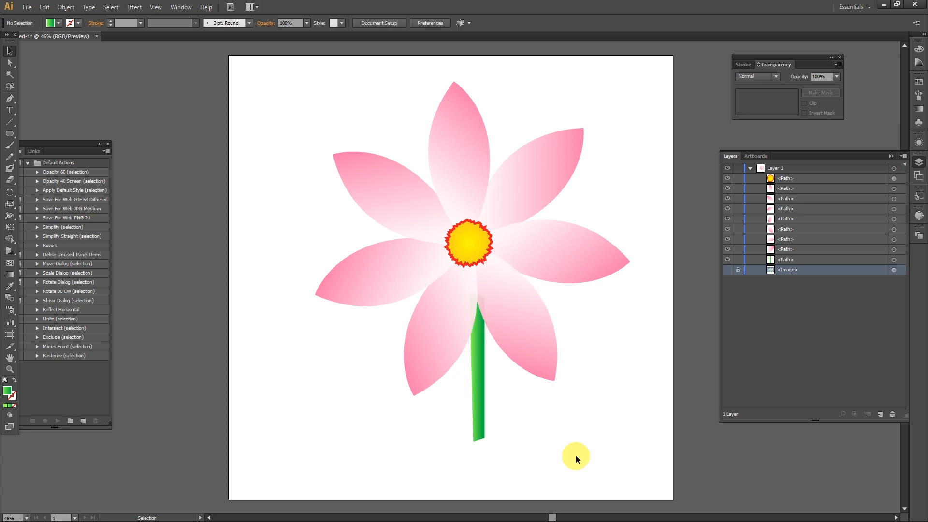